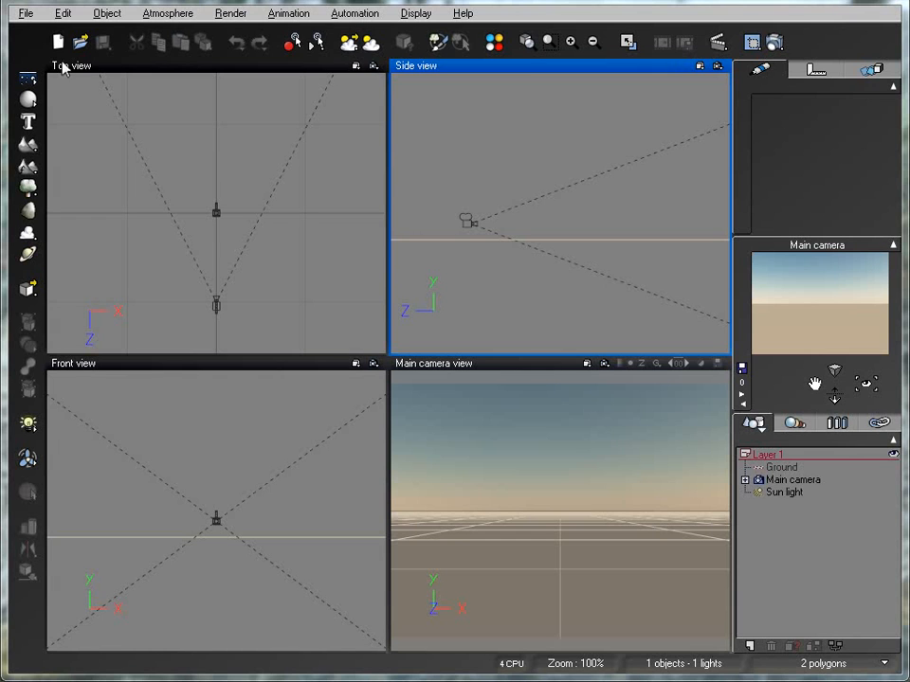
Add two plum trees and move the second one sideways along the X axis so it stands beside the first
left_click(27, 187)
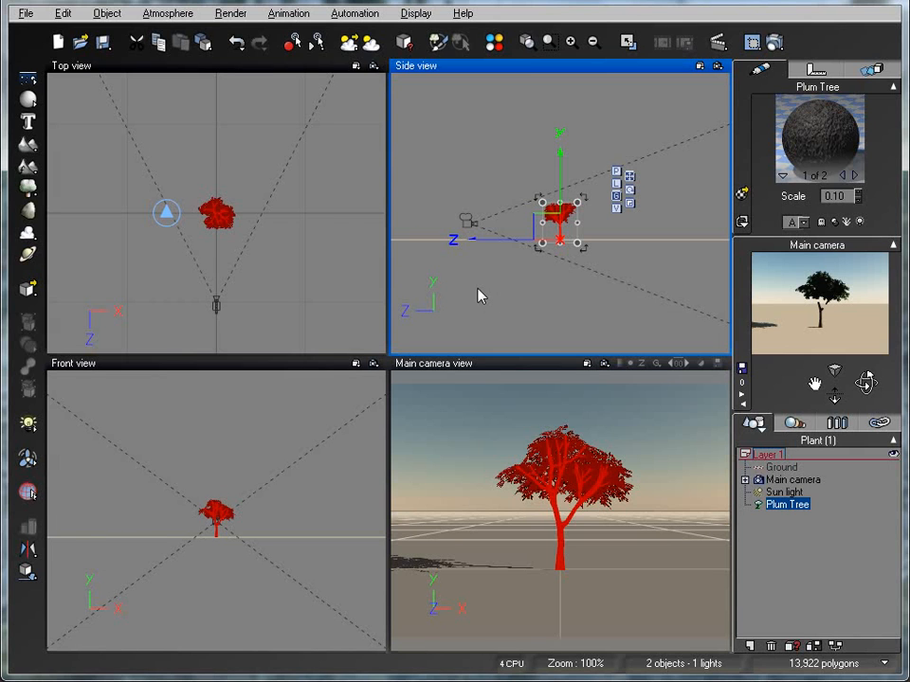
left_click(28, 166)
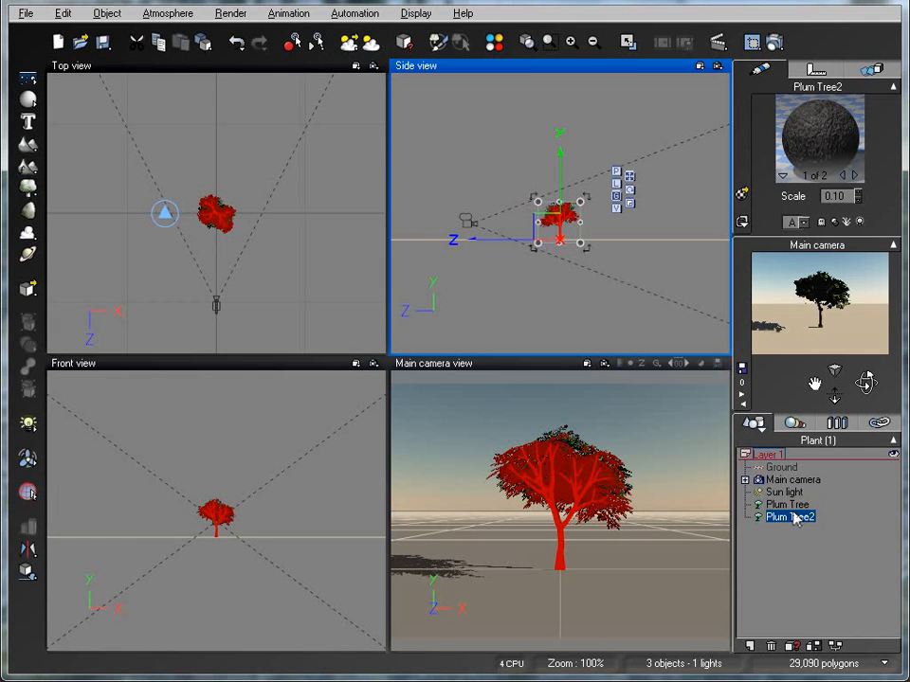
left_click_drag(496, 240, 585, 252)
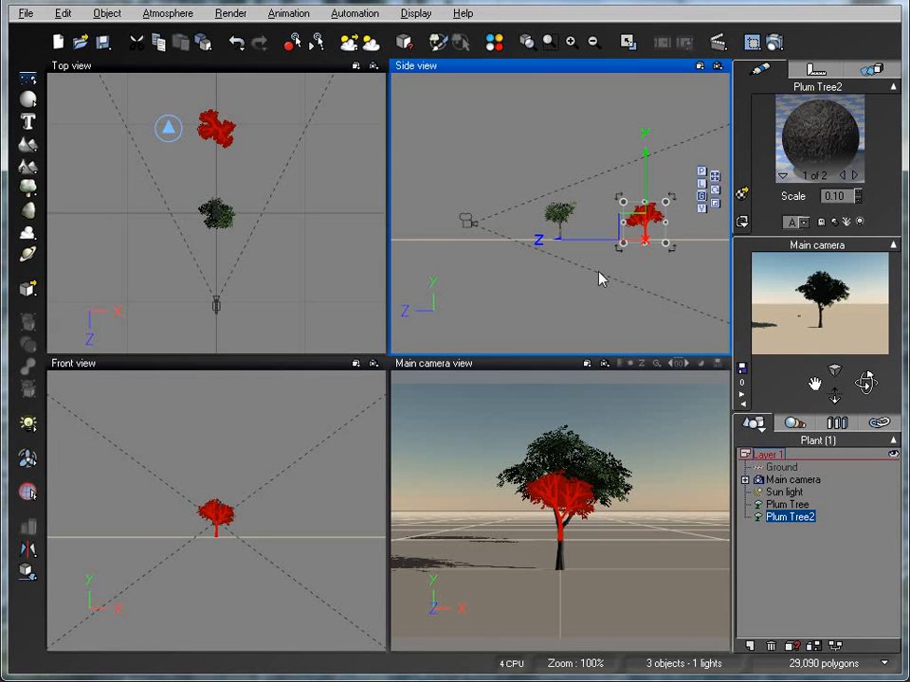
left_click_drag(615, 245, 524, 243)
left_click(216, 207)
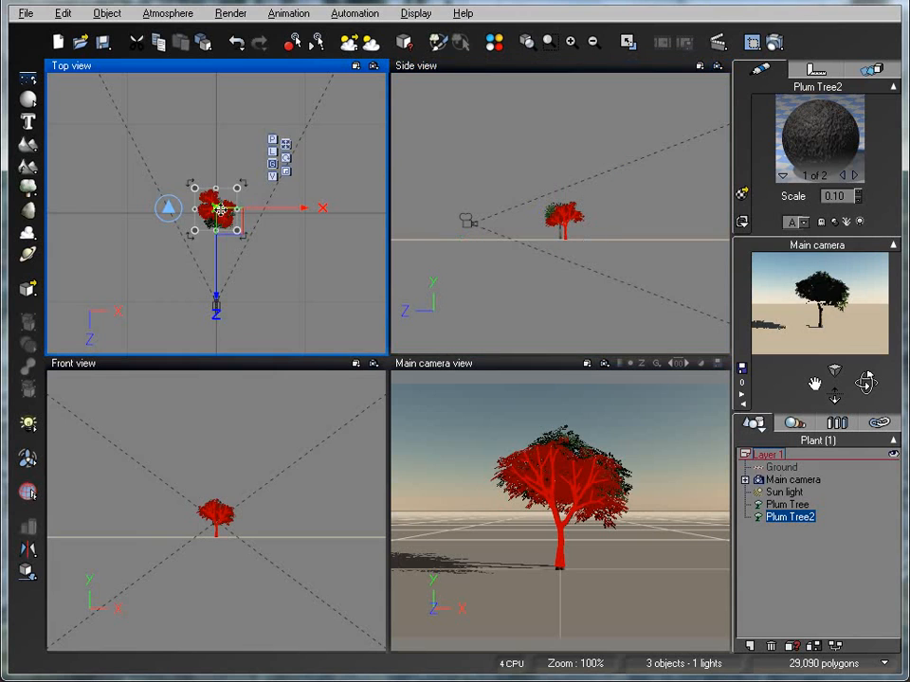
left_click_drag(274, 210, 304, 227)
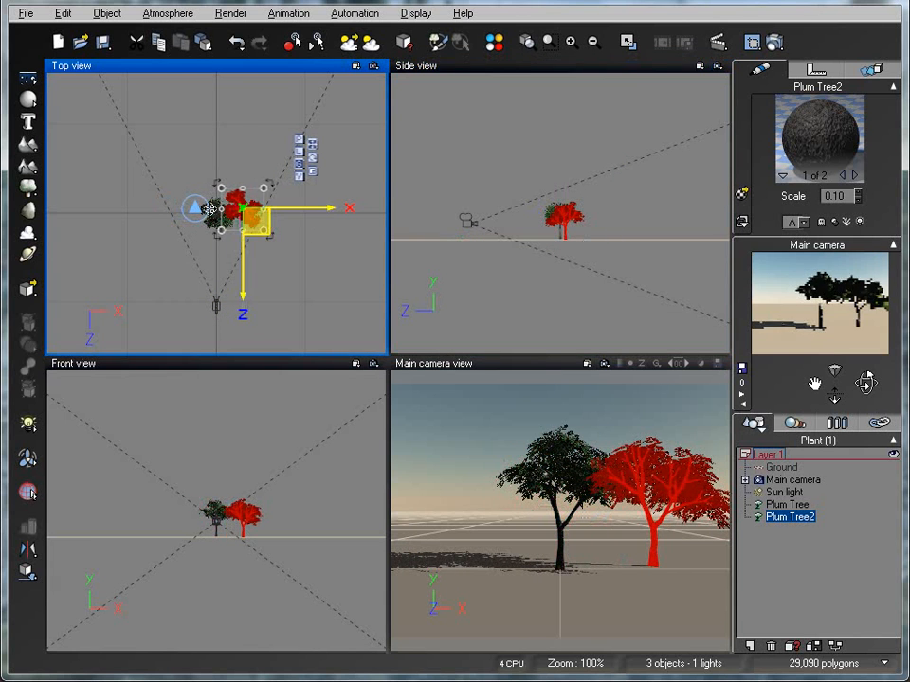
Move the first plum tree along the X axis in the opposite direction to leave a gap between the trees
left_click(786, 506)
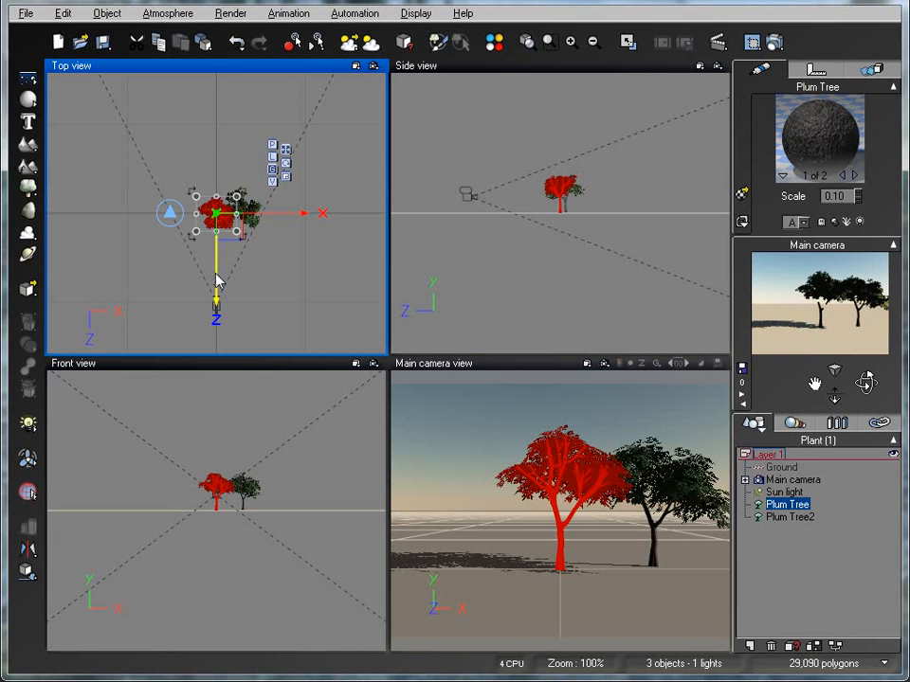
left_click_drag(282, 217, 257, 217)
left_click(516, 505)
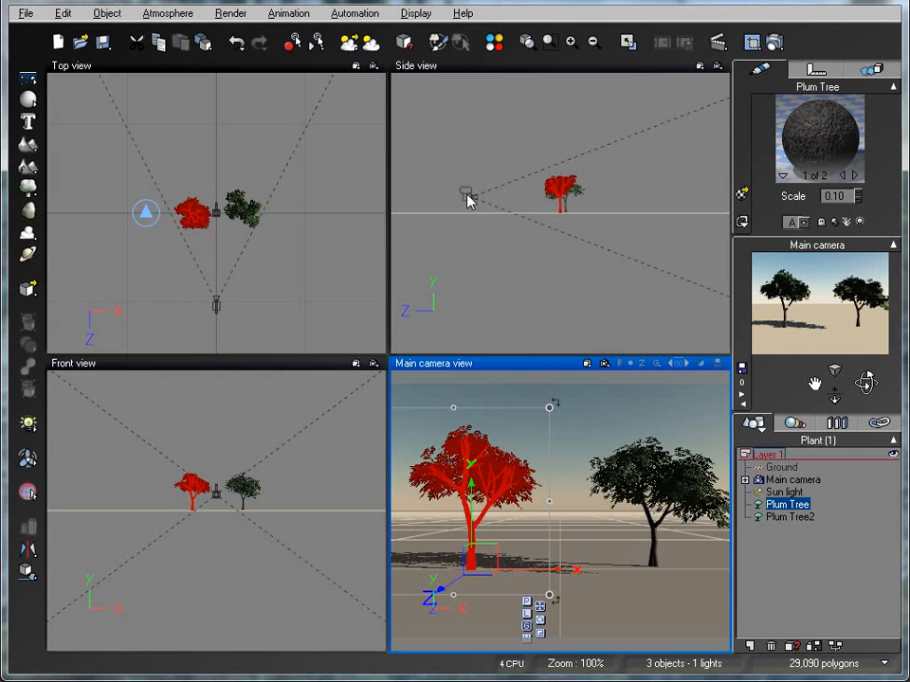
Render the main camera view and accept the render options
left_click(778, 43)
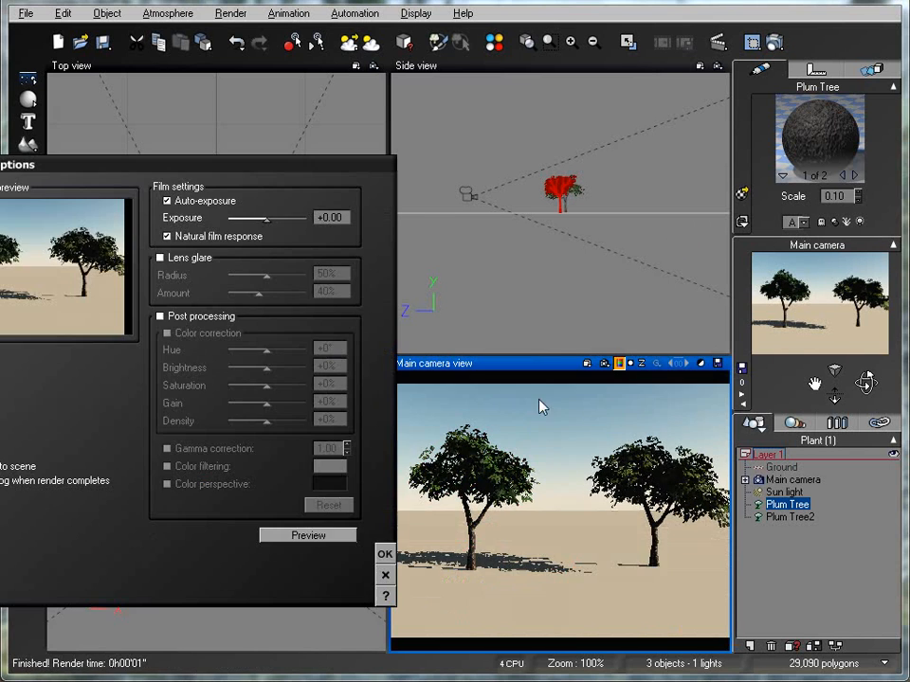
left_click(385, 553)
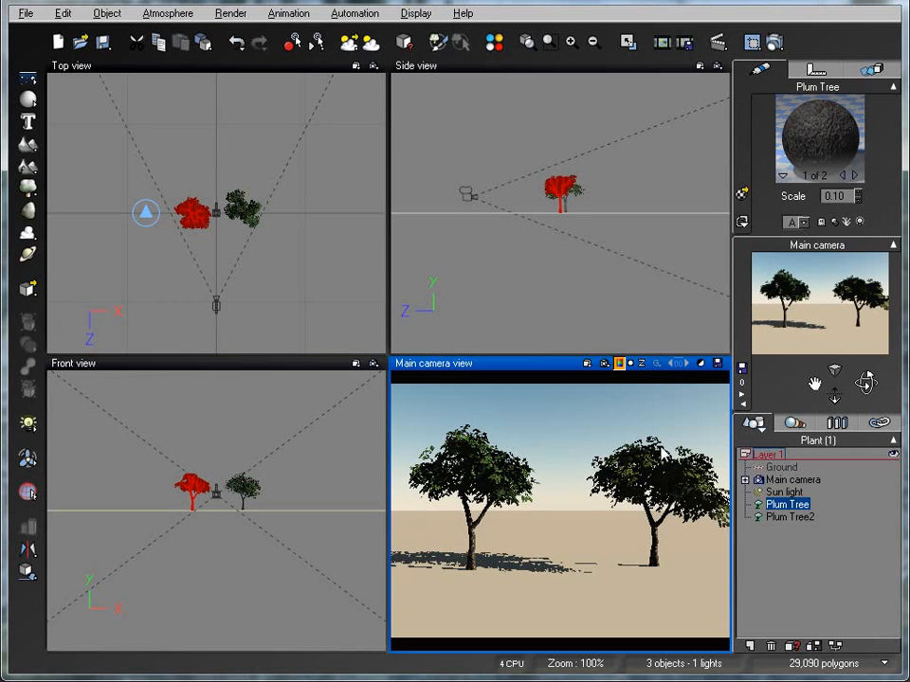
Open the first plum tree for editing in the Plant Editor
right_click(778, 509)
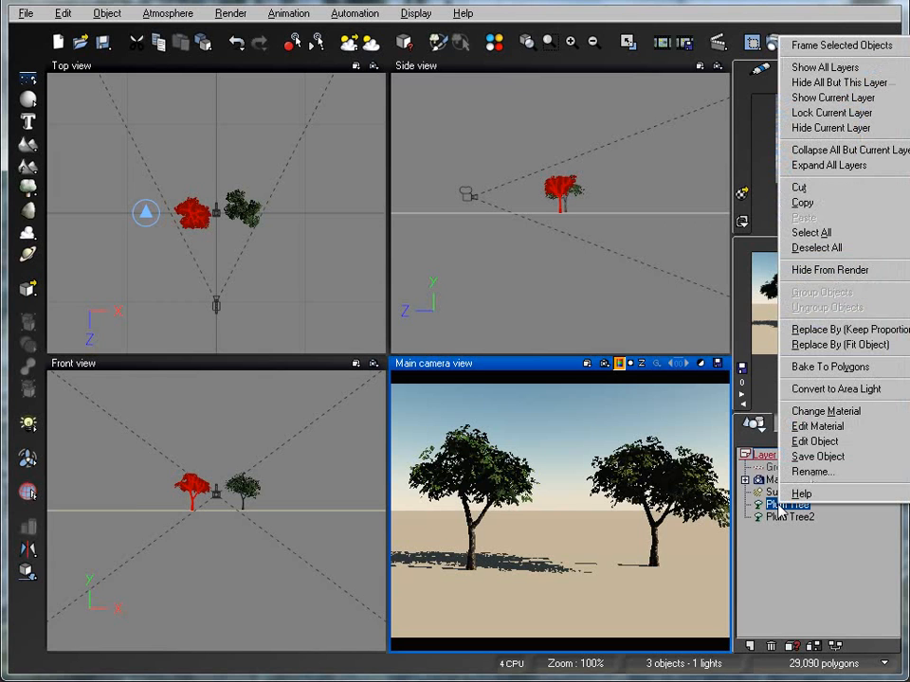
left_click(817, 442)
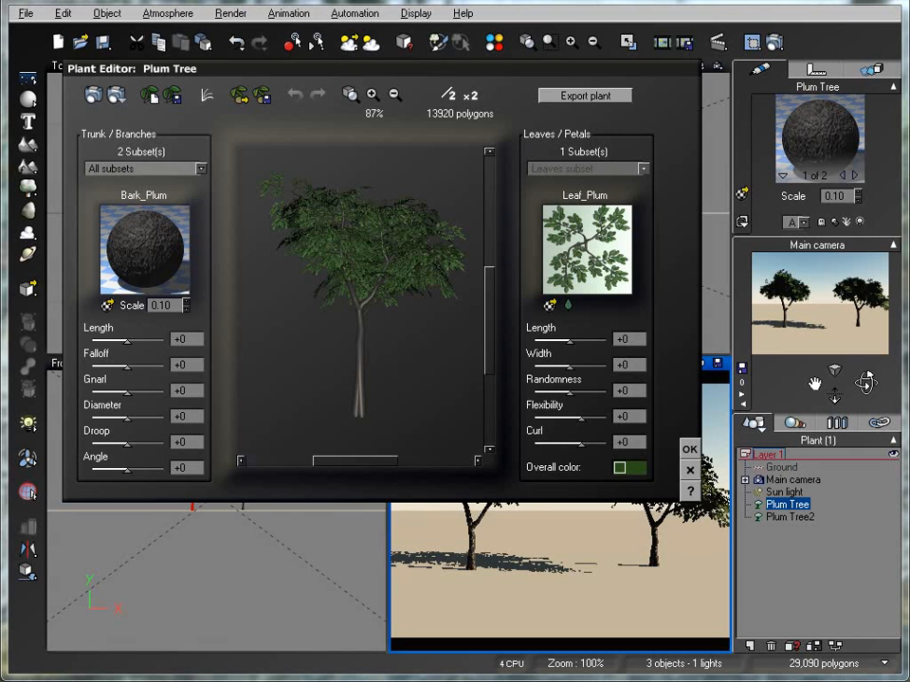
left_click_drag(330, 71, 360, 131)
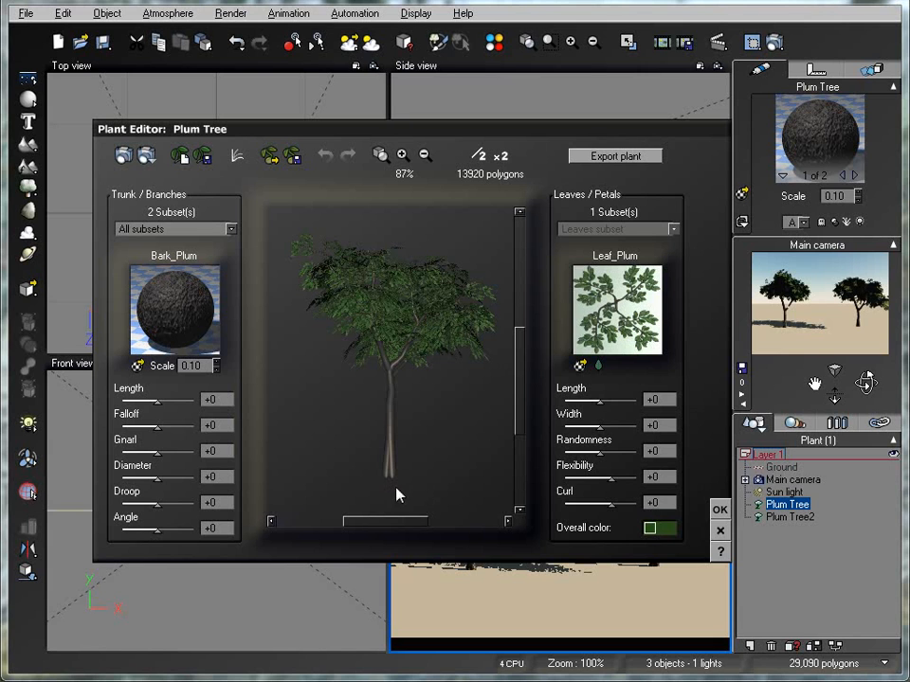
Examine the color and alpha pictures of Leaf_Plum in the Leaf Editor
left_click(598, 366)
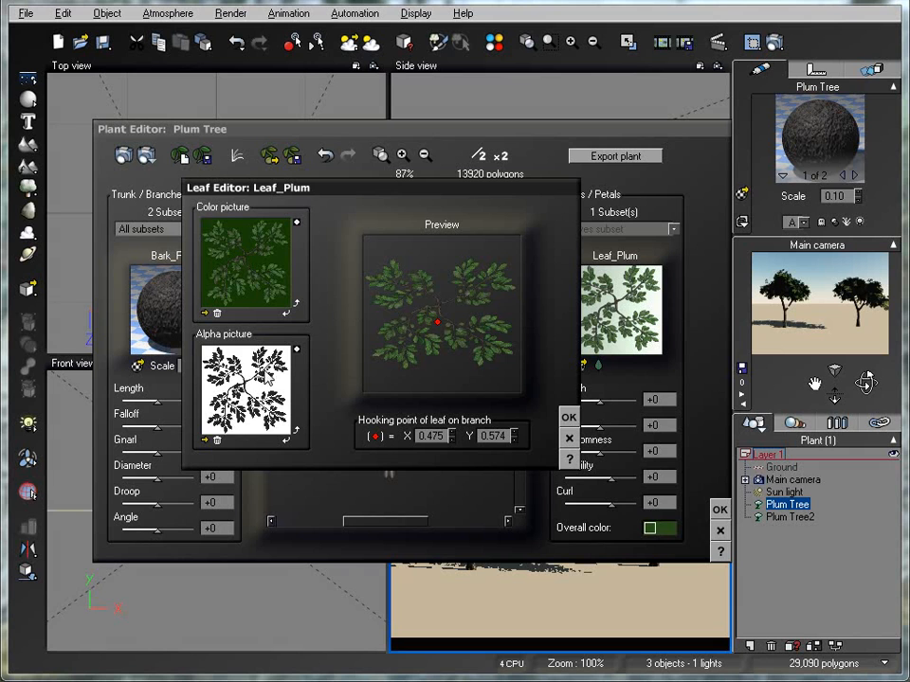
left_click(569, 417)
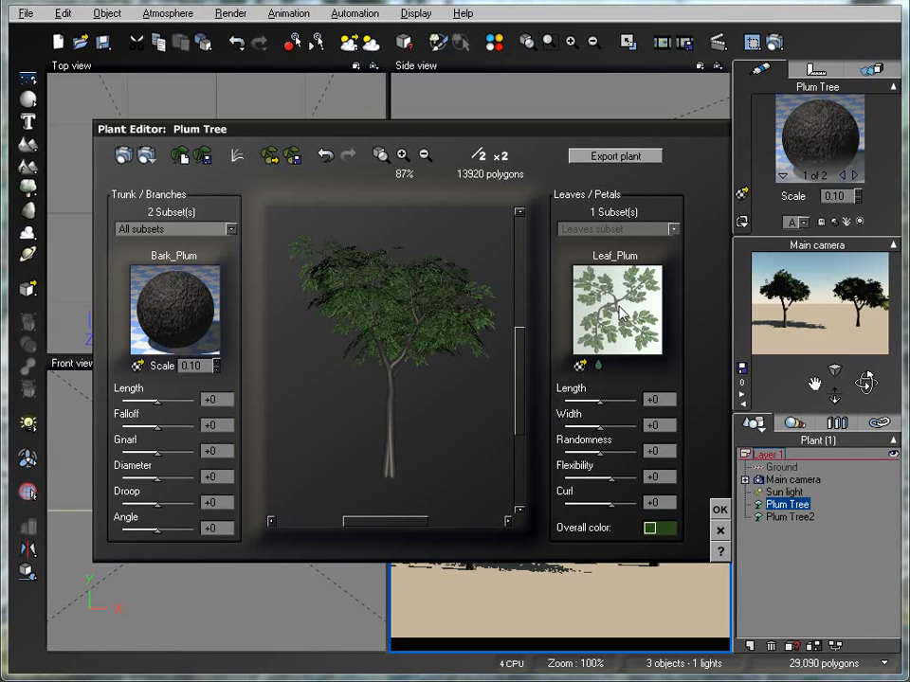
Try different leaf lengths and widths, return both to +0, and set leaf randomness to +49, flexibility to -22 and curl to -26
left_click_drag(600, 400, 610, 427)
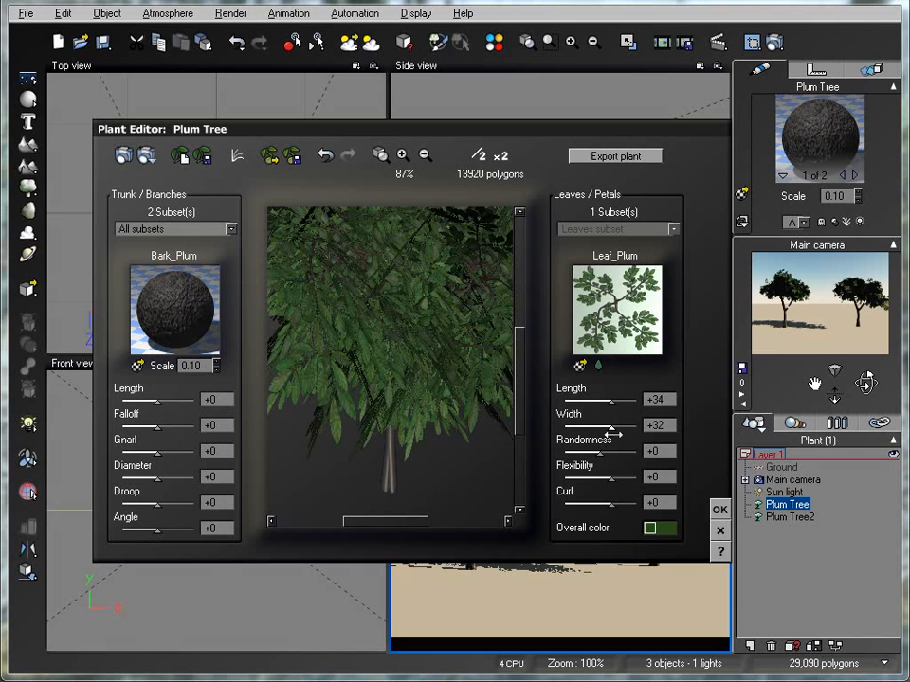
left_click_drag(611, 426, 600, 398)
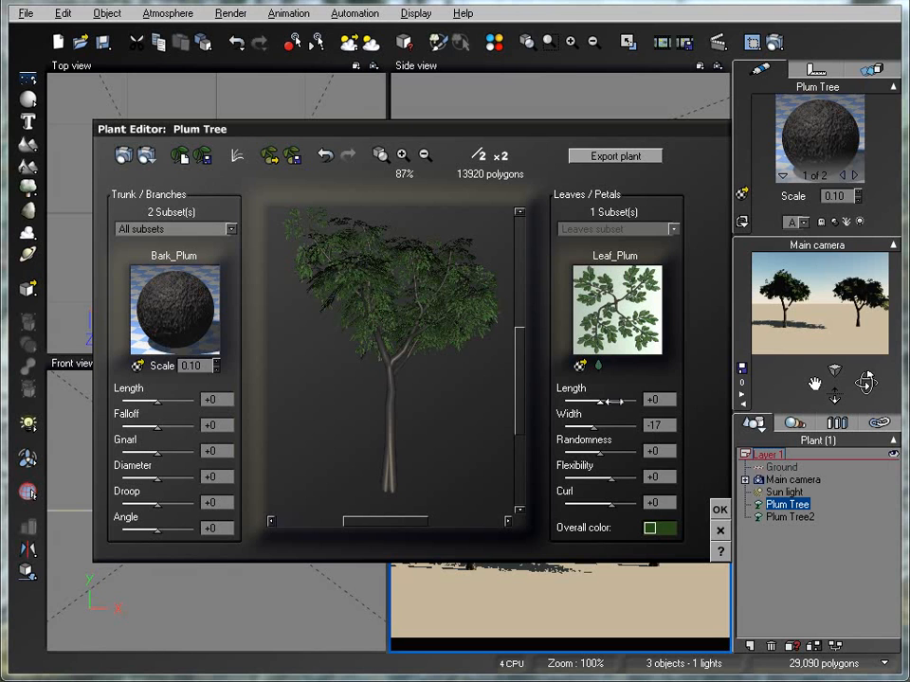
left_click_drag(600, 399, 627, 454)
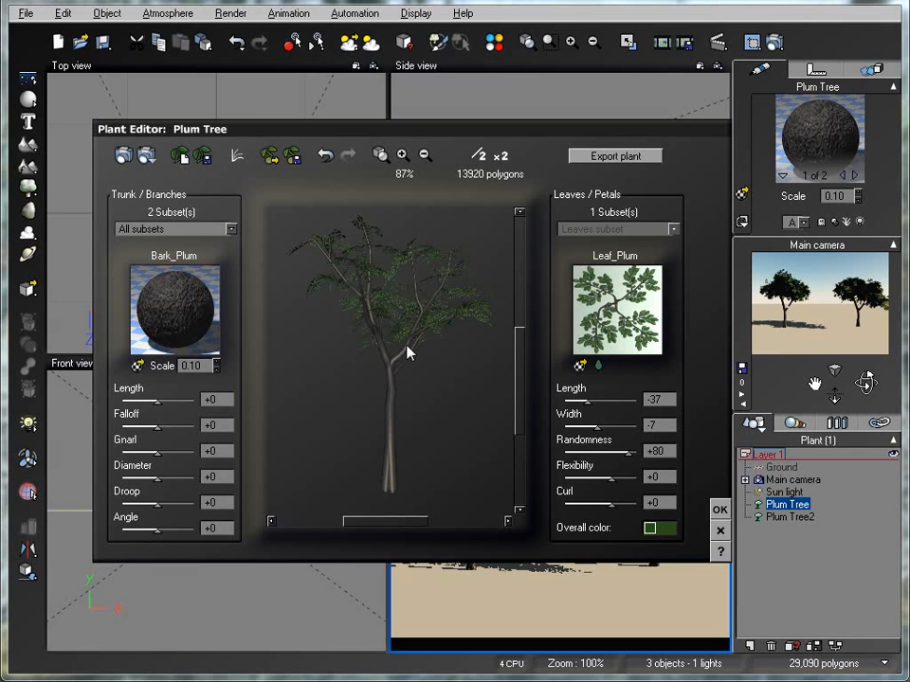
left_click_drag(591, 399, 606, 476)
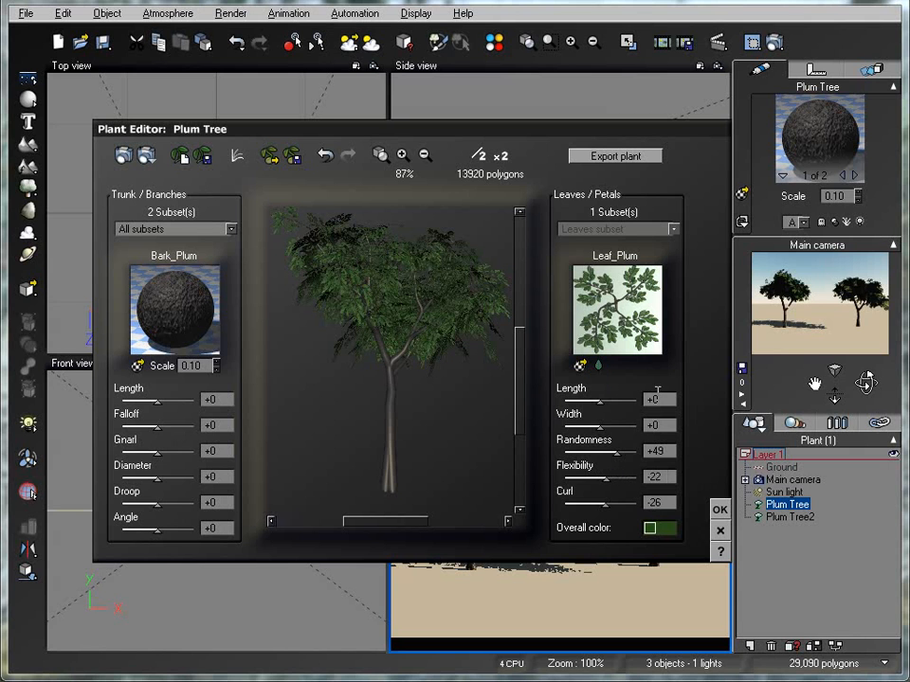
Change the overall color of the leaves to a dark brownish yellow
right_click(667, 537)
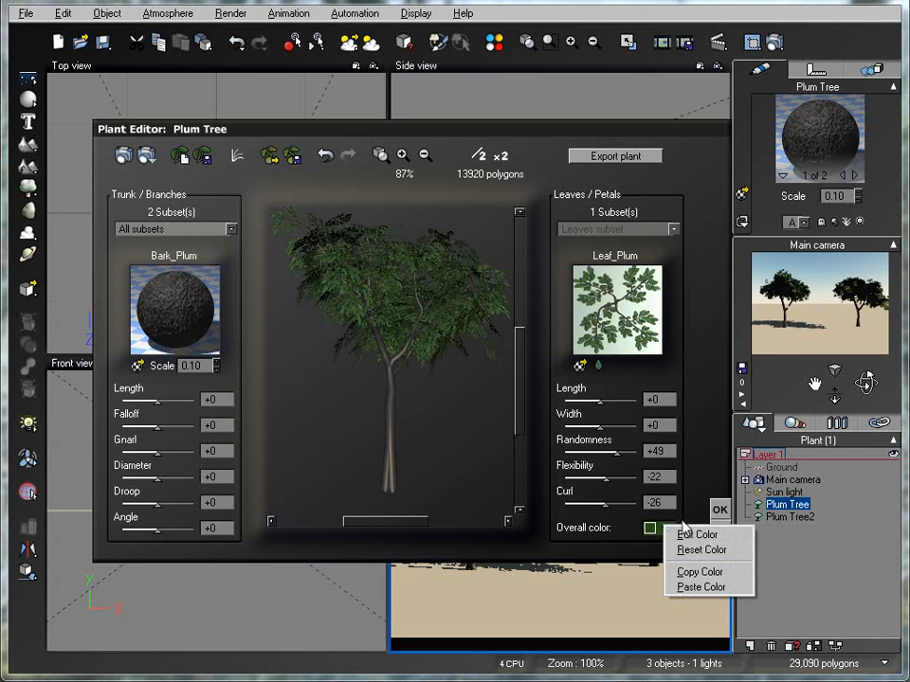
left_click(698, 535)
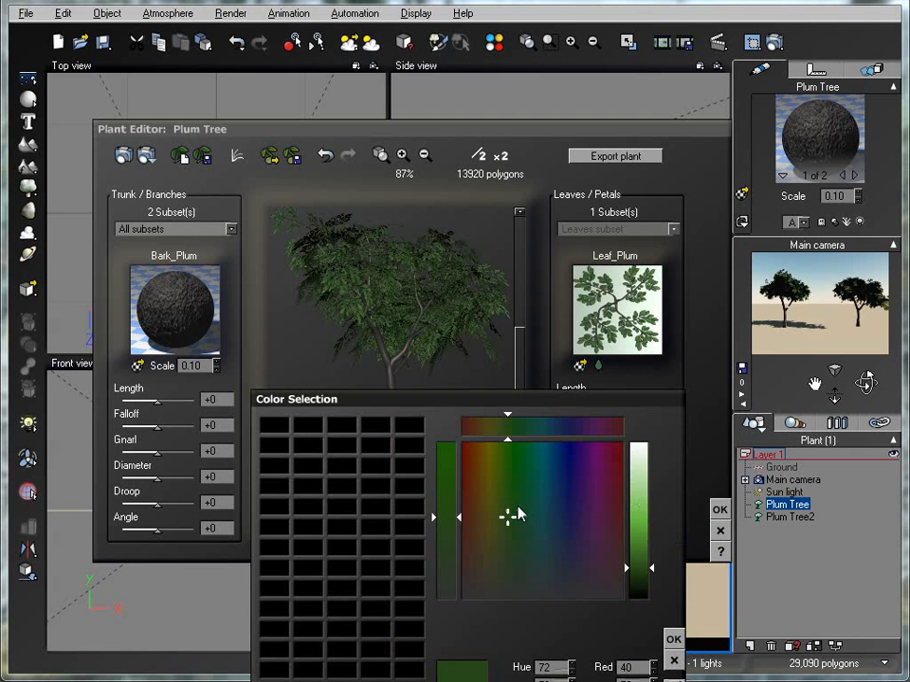
left_click_drag(507, 519, 502, 521)
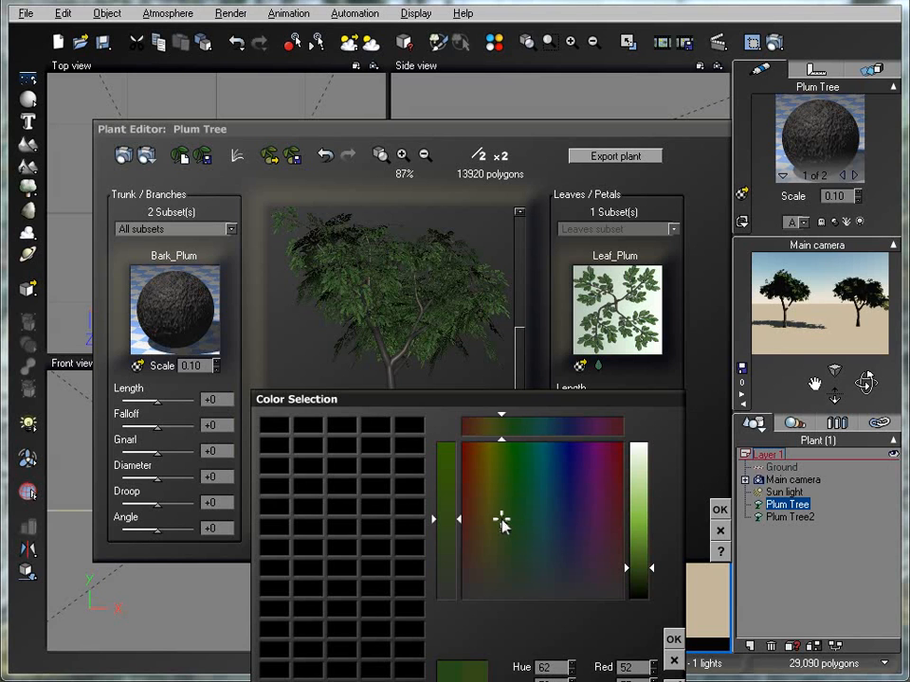
left_click_drag(501, 521, 485, 473)
left_click(672, 640)
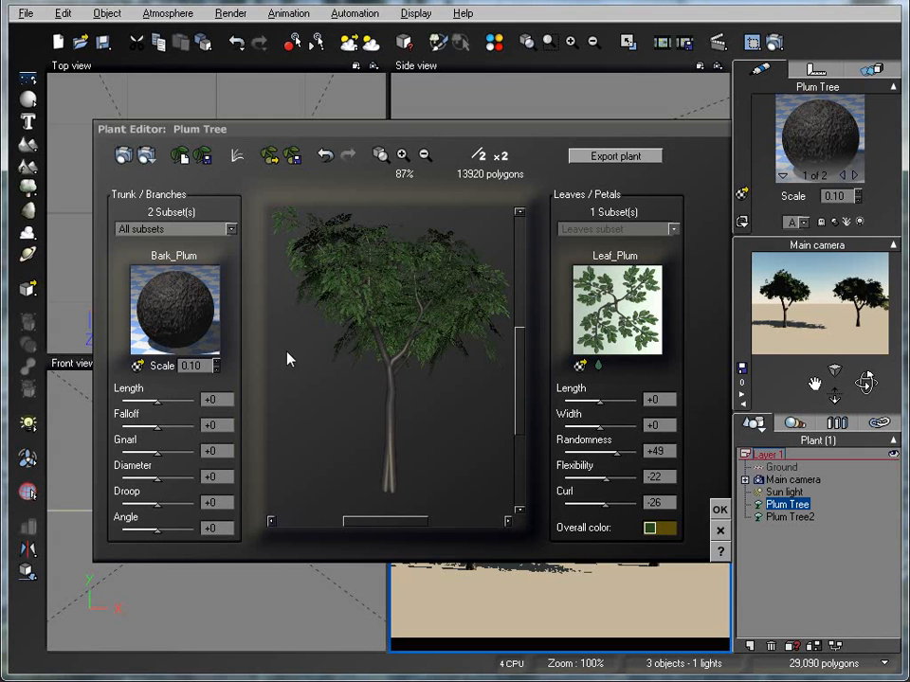
Try a length of +46 for all trunk and branch subsets, and settle on +7
left_click_drag(158, 399, 178, 399)
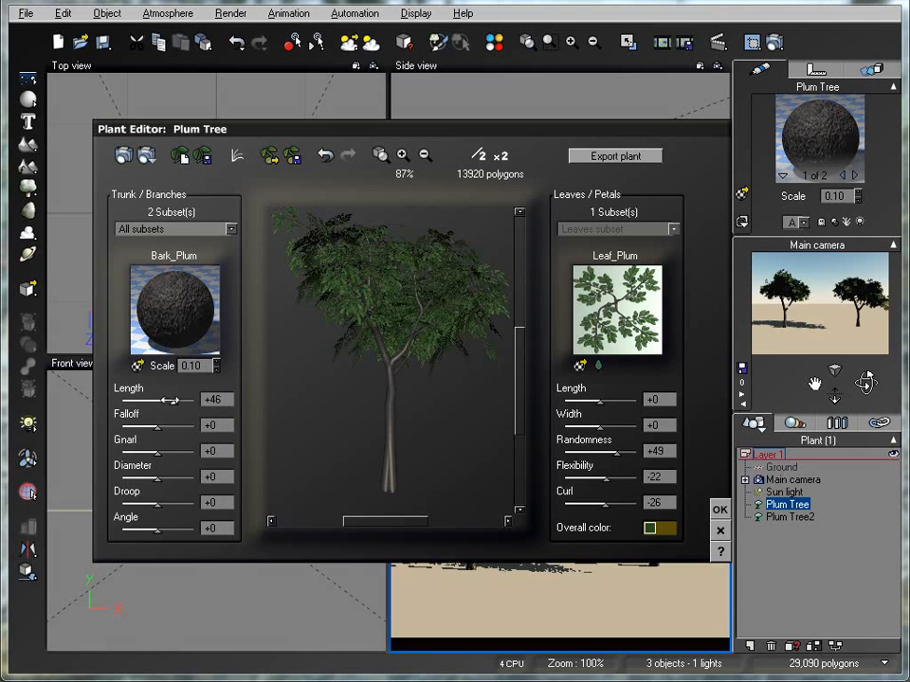
left_click(230, 230)
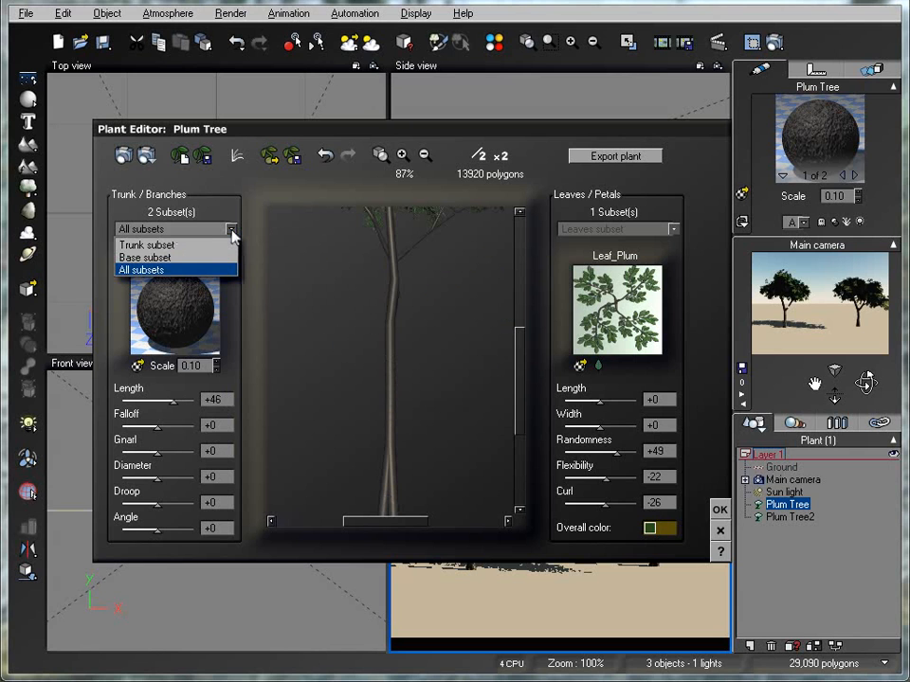
left_click(232, 232)
left_click_drag(174, 399, 157, 399)
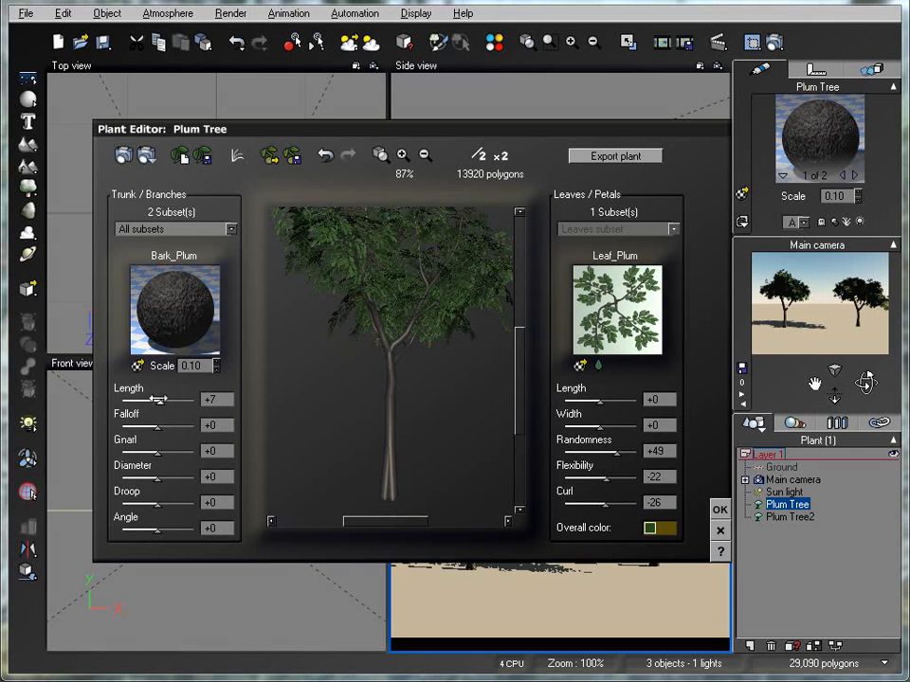
left_click(230, 230)
left_click(232, 230)
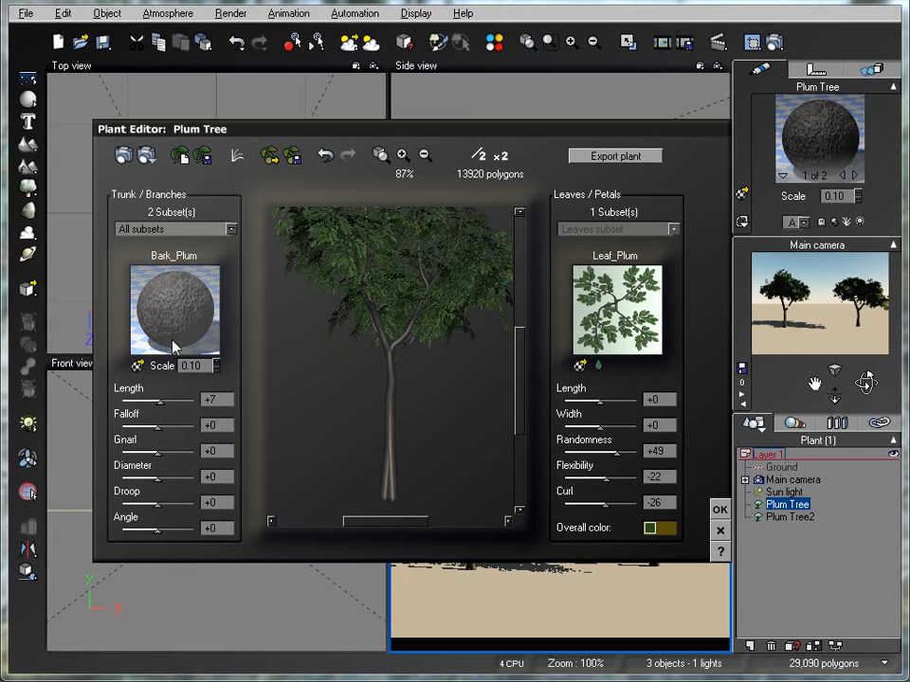
Try a length of +37 on the base subset of the trunk, and shorten it again
left_click(230, 229)
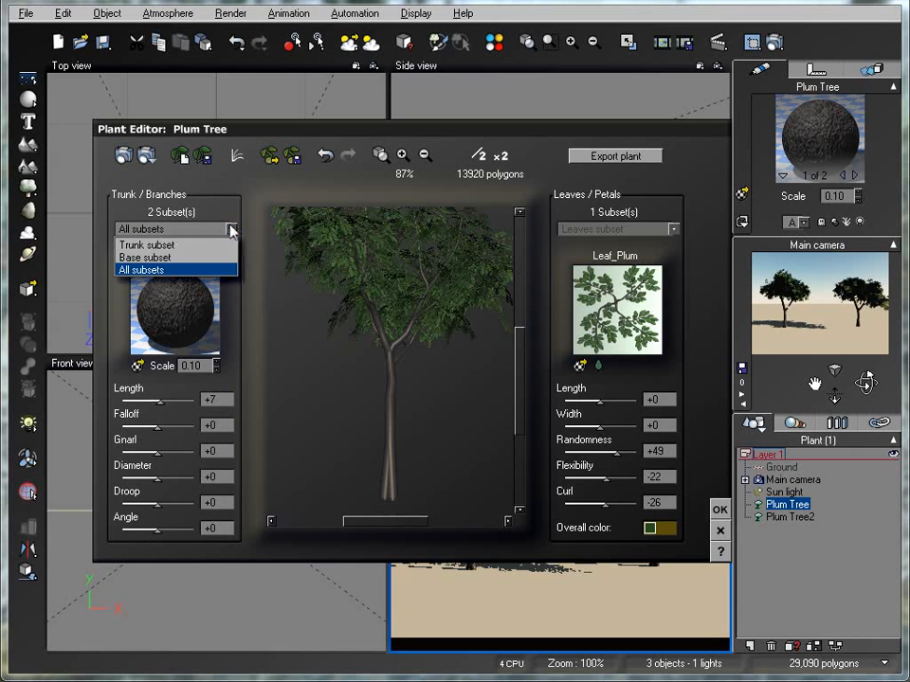
left_click(187, 259)
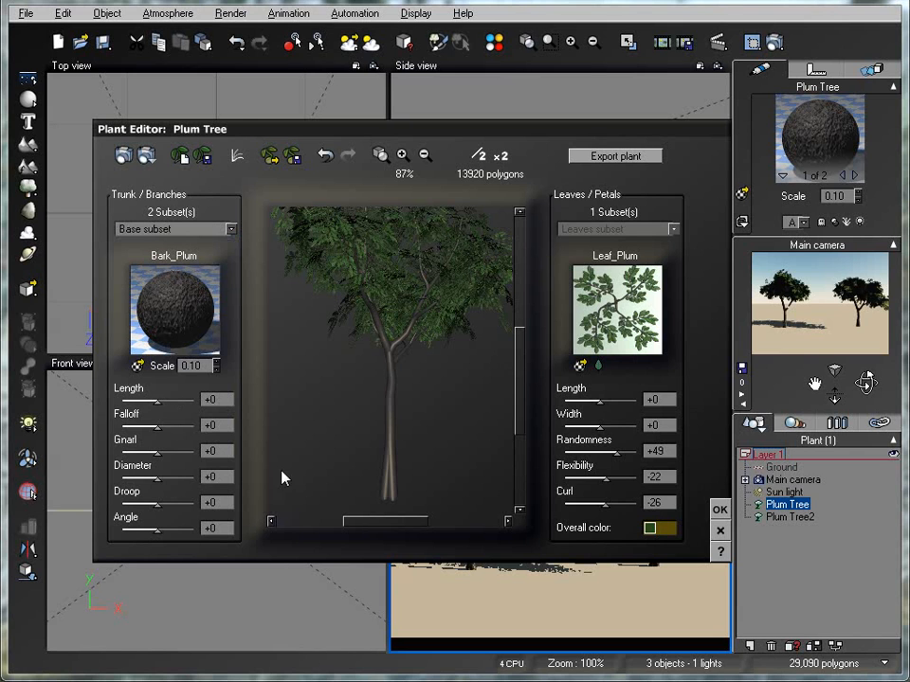
mouse_move(157, 400)
left_mouse_down()
mouse_move(143, 398)
mouse_move(170, 401)
left_mouse_up()
left_click_drag(515, 408, 463, 402)
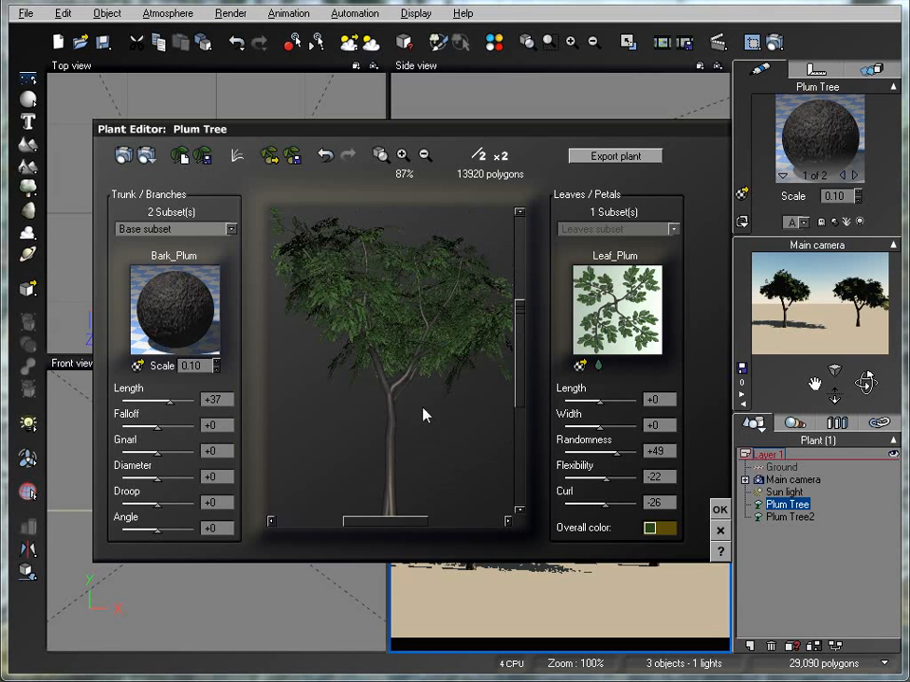
left_click_drag(170, 400, 152, 401)
Switch to the trunk subset, try a length of -17, and set its length to +32
left_click(232, 229)
left_click(214, 246)
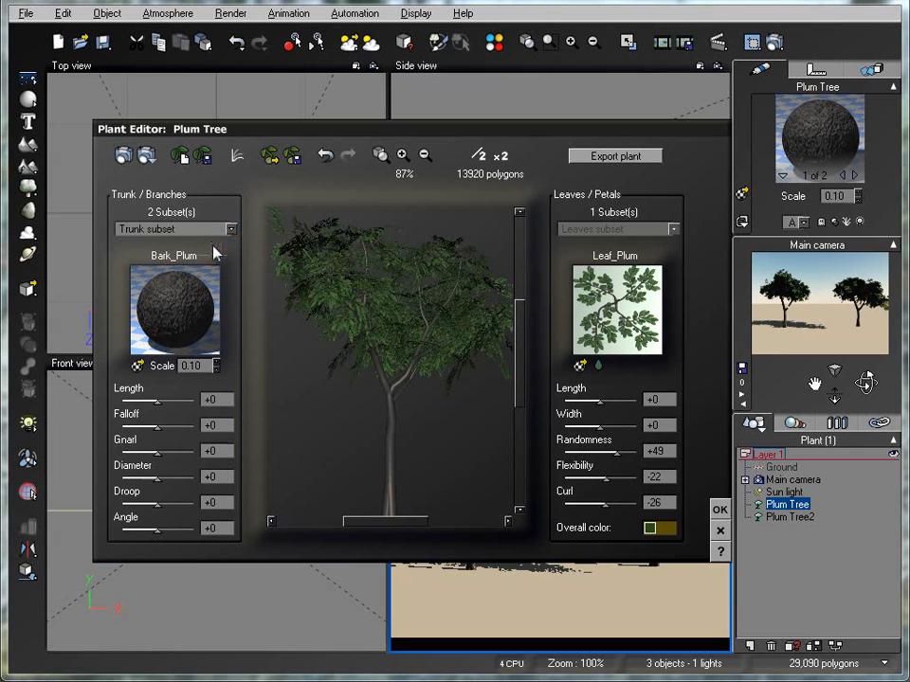
left_click_drag(519, 358, 518, 388)
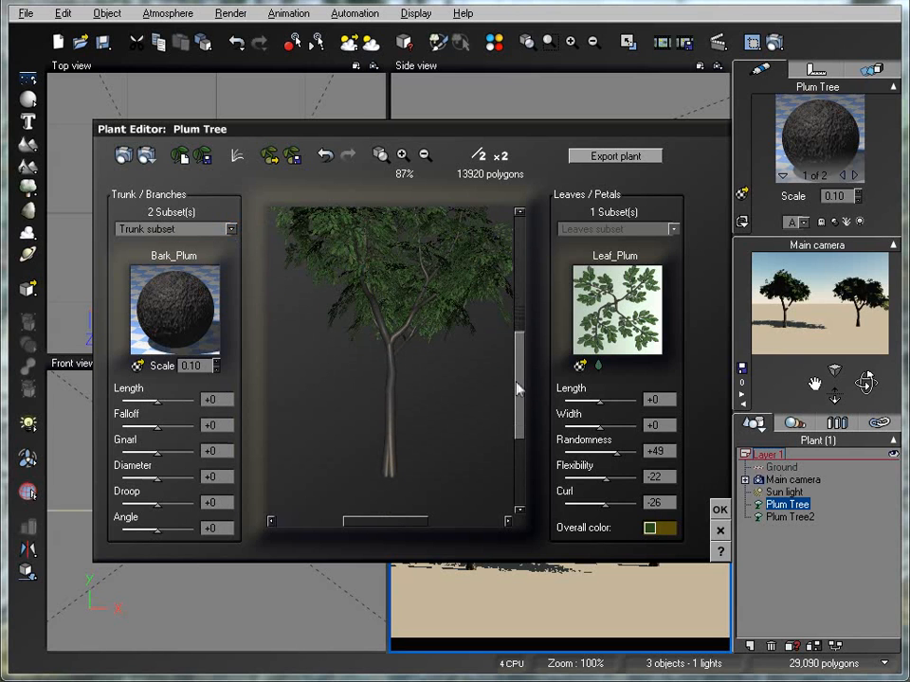
left_click_drag(166, 404, 150, 400)
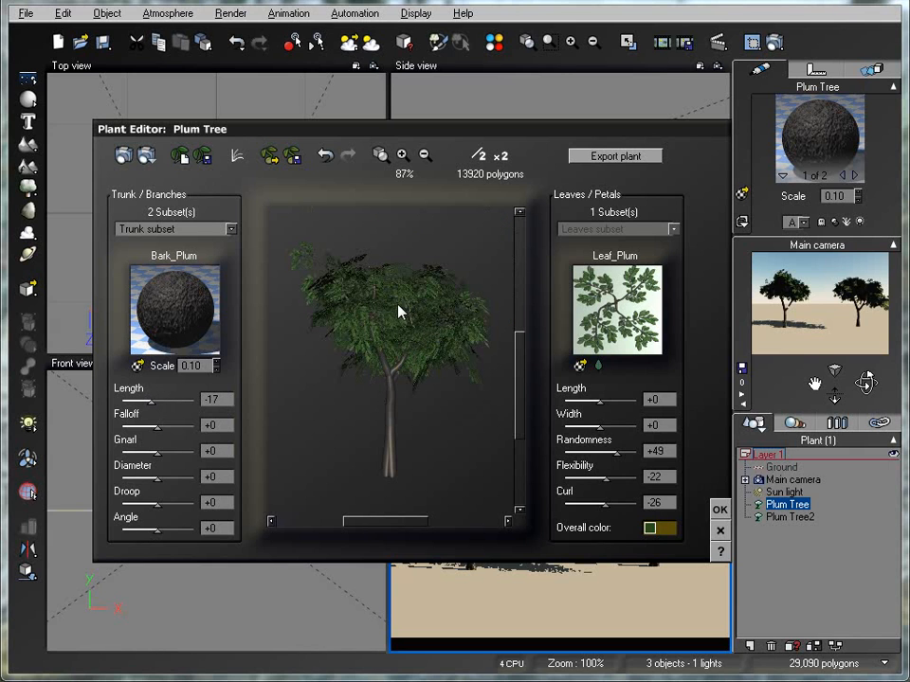
left_click_drag(150, 400, 168, 400)
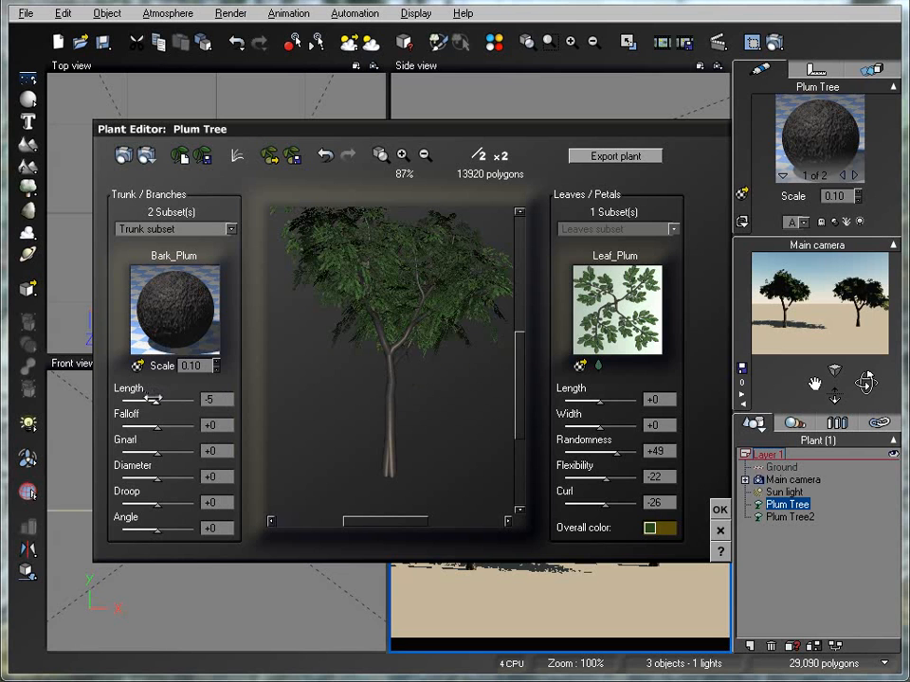
Set the trunk subset's falloff to +44
left_click_drag(520, 404, 523, 301)
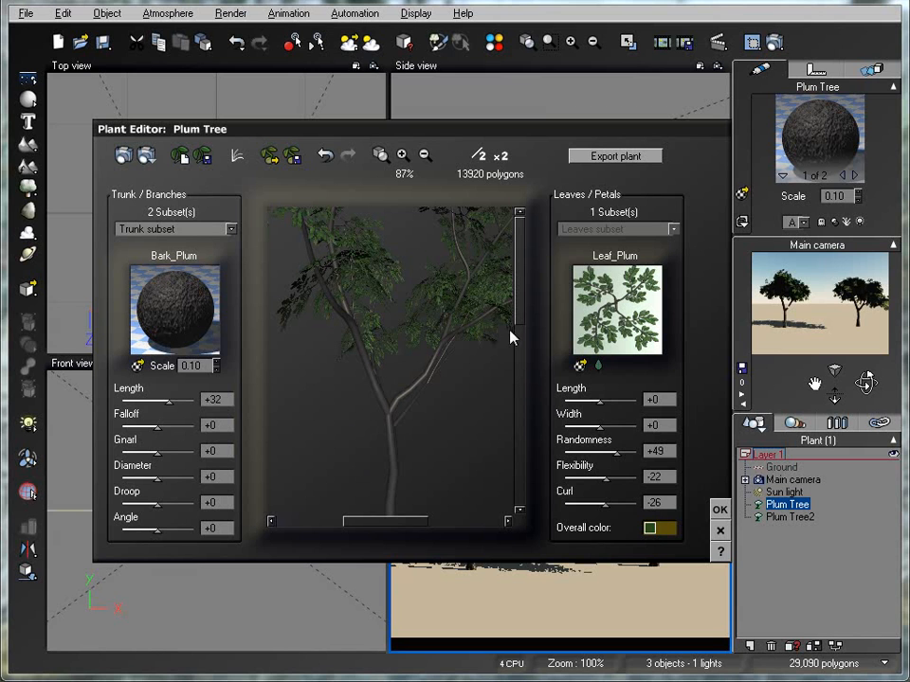
mouse_move(519, 308)
left_mouse_down()
mouse_move(510, 487)
mouse_move(508, 304)
mouse_move(502, 310)
left_mouse_up()
left_click_drag(157, 425, 173, 430)
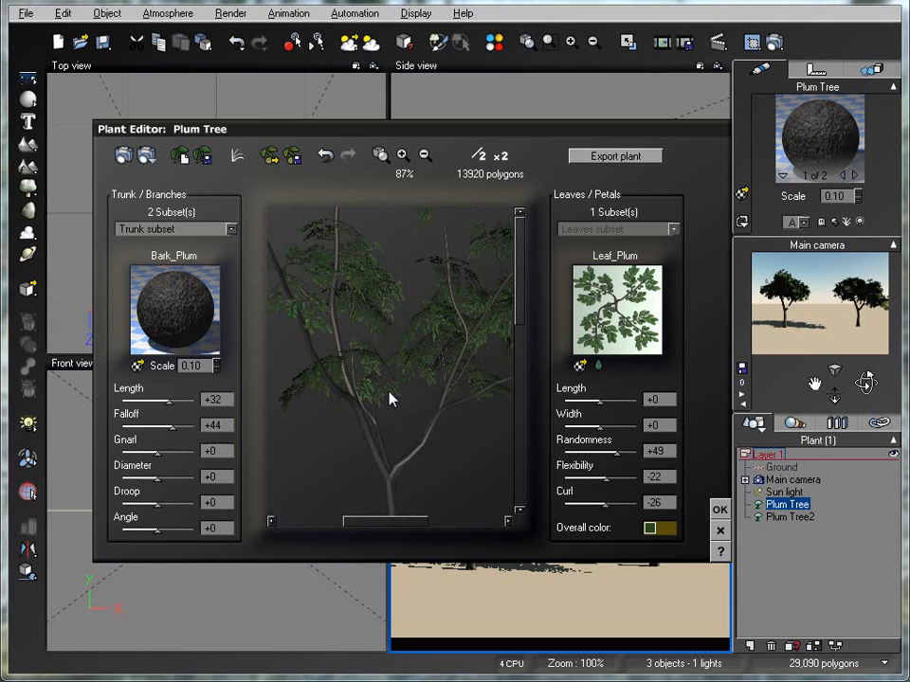
Try a falloff of -56 and a length of +15 on the trunk subset of the first plum tree
left_click_drag(517, 336, 518, 453)
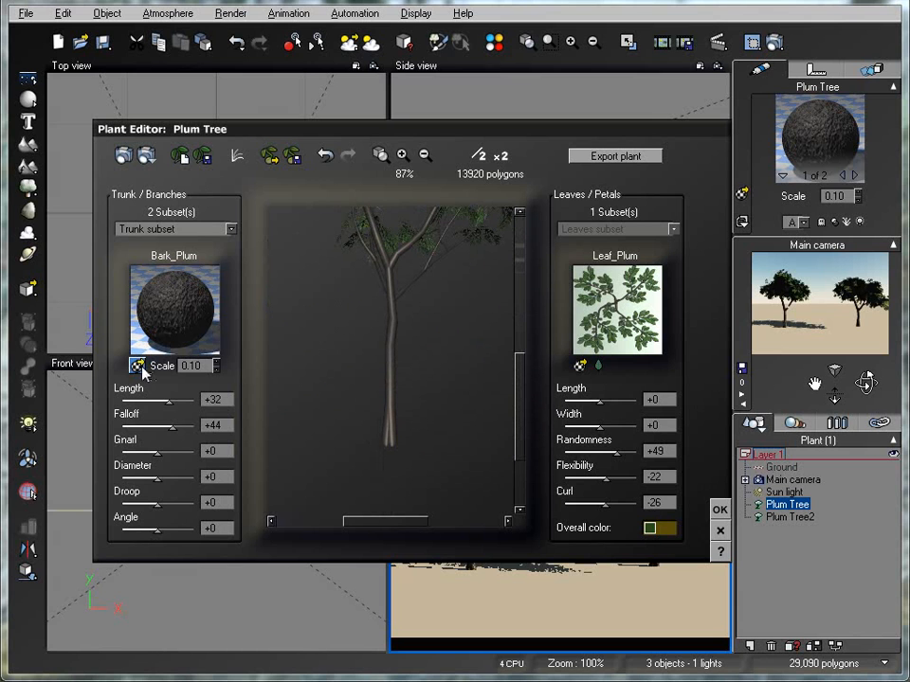
left_click_drag(170, 428, 127, 415)
scroll(454, 417, "up", 3)
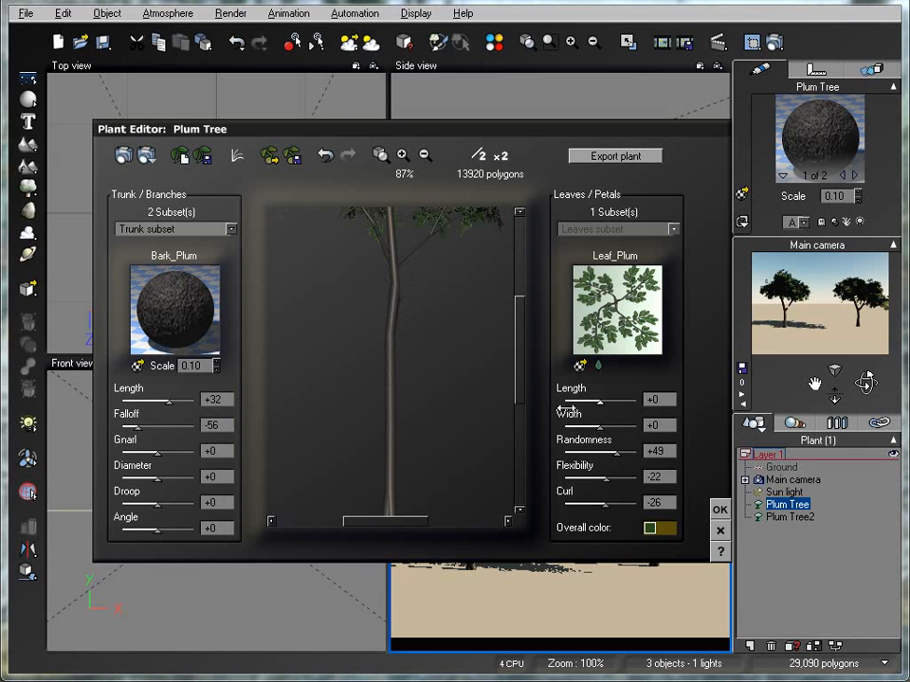
left_click_drag(513, 380, 527, 308)
left_click_drag(387, 521, 422, 525)
left_click_drag(412, 343, 410, 407)
mouse_move(159, 402)
left_mouse_down()
mouse_move(126, 402)
mouse_move(153, 410)
left_mouse_up()
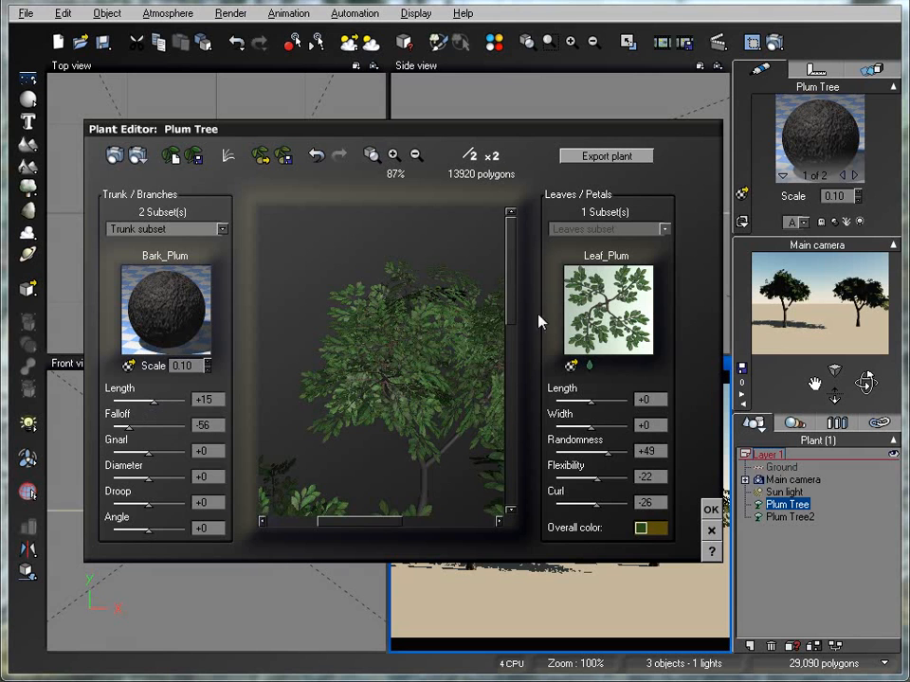
Try a falloff of +10 and a gnarl of -24 on the trunk subset
left_click_drag(508, 300, 494, 463)
left_click_drag(400, 298, 435, 336)
left_click_drag(510, 427, 514, 285)
mouse_move(142, 428)
left_mouse_down()
mouse_move(135, 428)
mouse_move(169, 426)
mouse_move(114, 415)
mouse_move(149, 427)
left_mouse_up()
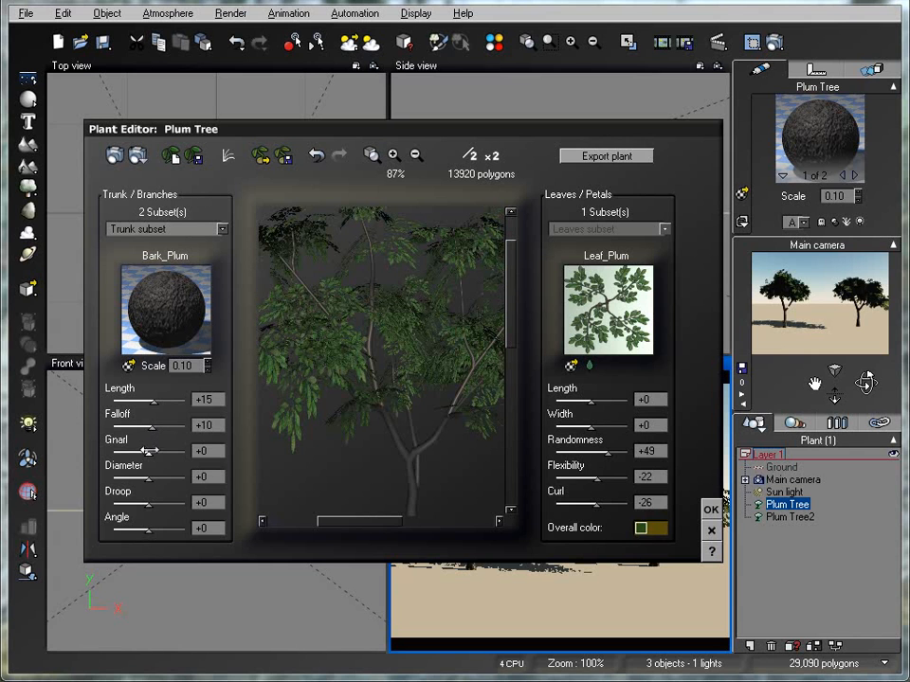
left_click_drag(148, 451, 121, 452)
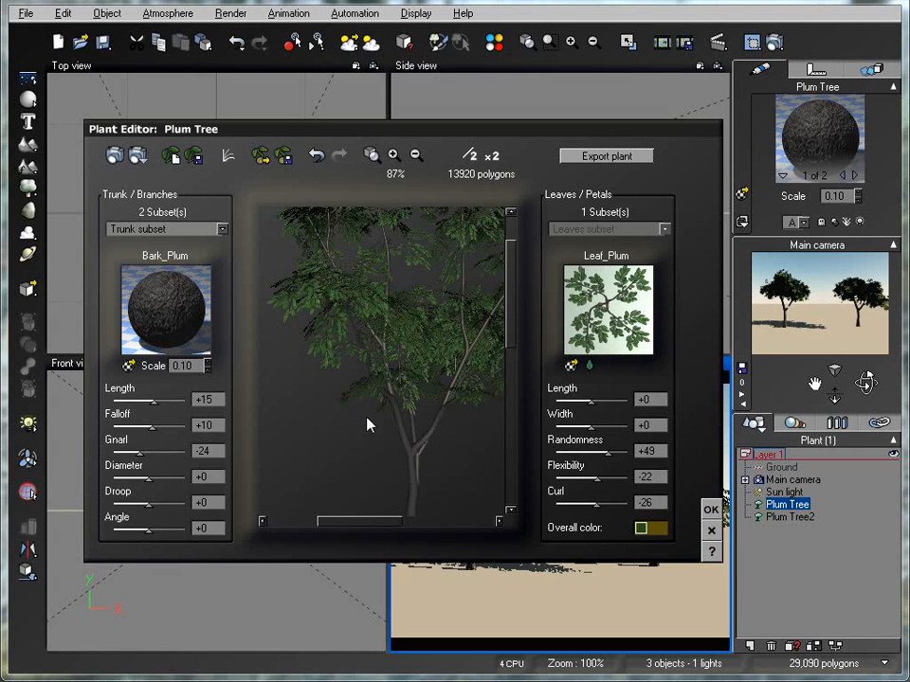
Try a diameter of +56 and a droop of +24 on the trunk subset, and inspect the thickened trunk down to its base
left_click_drag(148, 477, 158, 502)
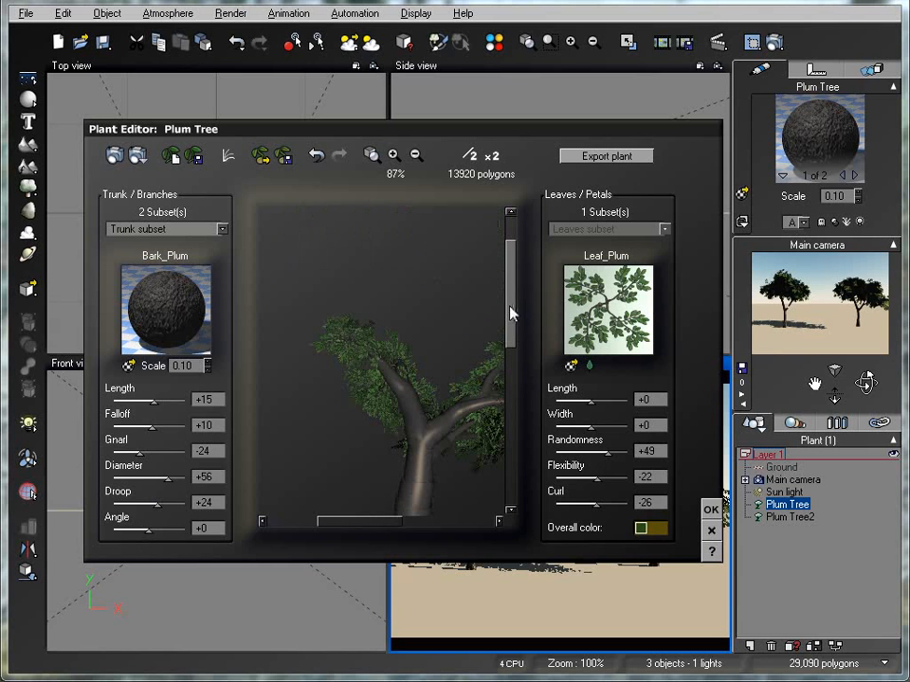
left_click_drag(449, 460, 388, 459)
left_click_drag(433, 436, 414, 422)
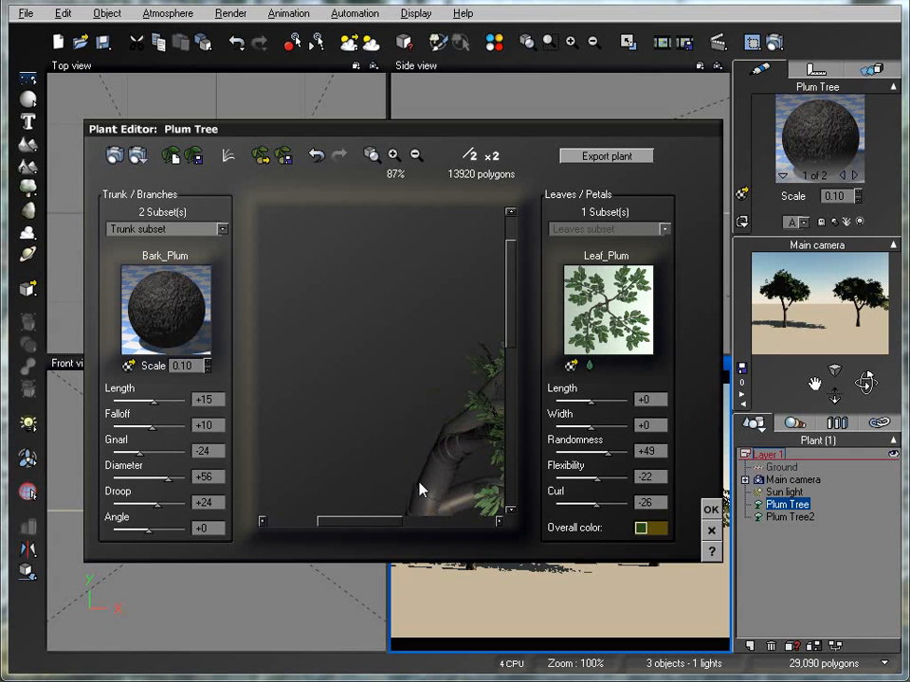
left_click_drag(373, 532, 438, 512)
left_click_drag(514, 350, 451, 449)
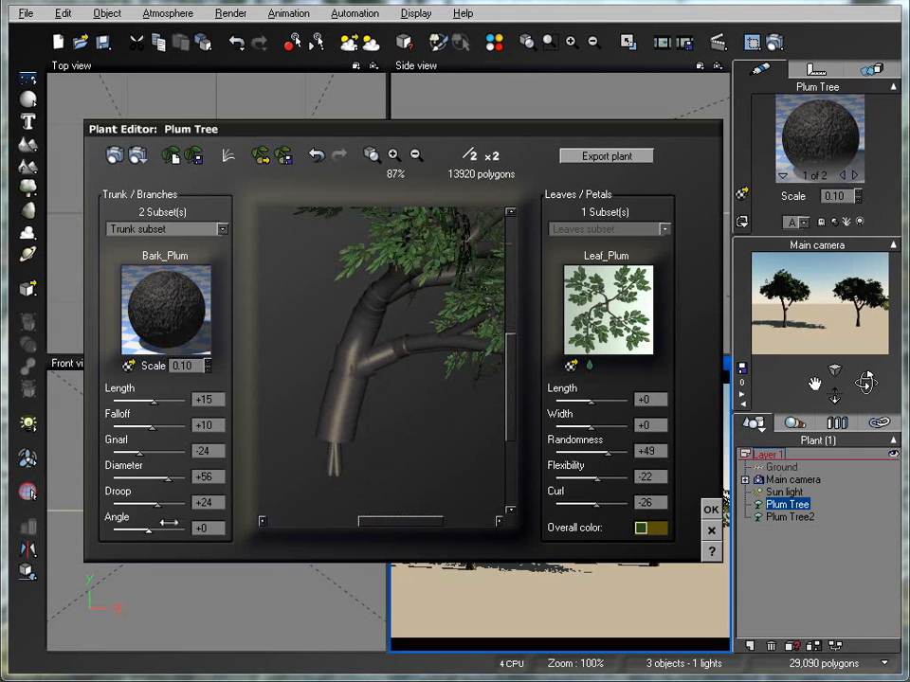
Try an angle of -20 on the trunk subset, and close the Plant Editor discarding all changes
mouse_move(148, 529)
left_mouse_down()
mouse_move(160, 530)
mouse_move(130, 528)
mouse_move(139, 528)
left_mouse_up()
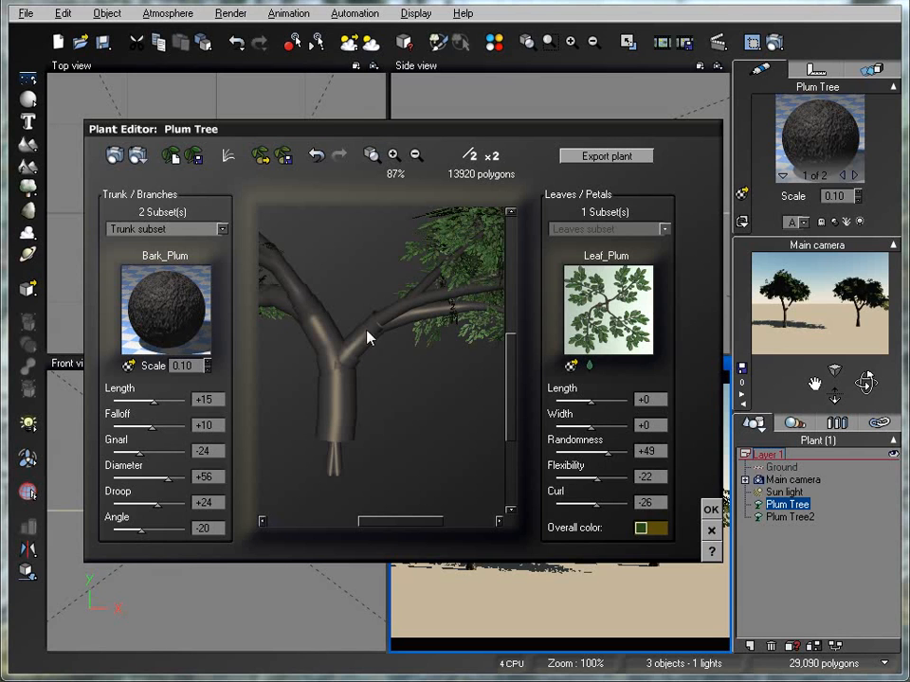
left_click_drag(418, 516, 368, 509)
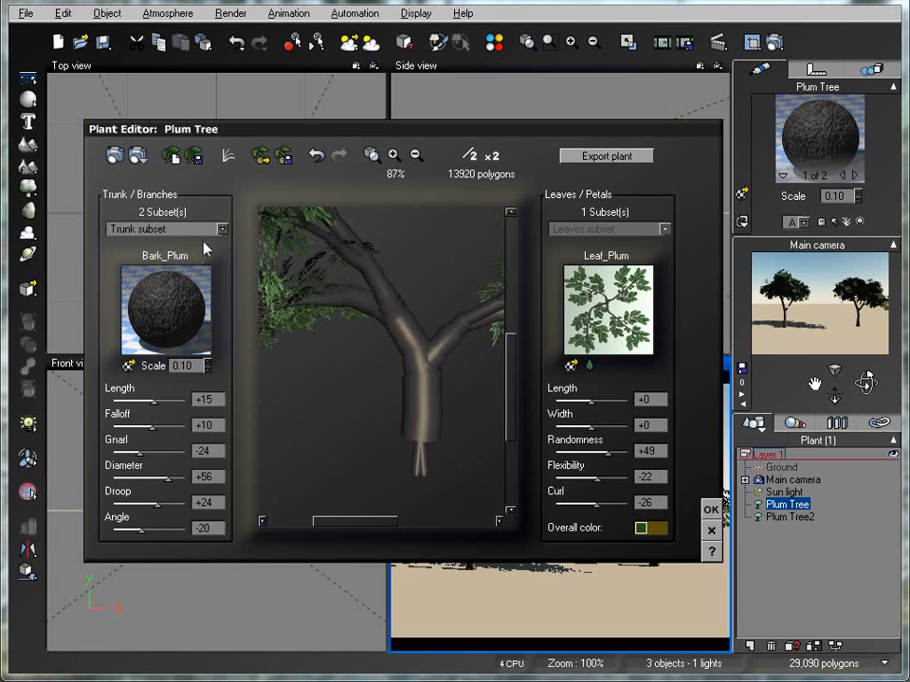
left_click(712, 532)
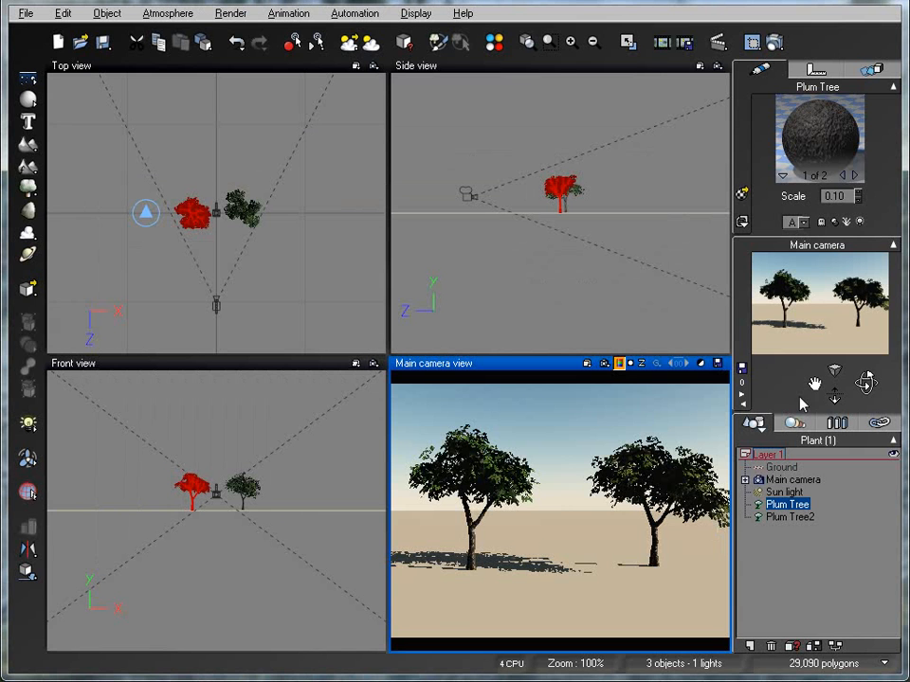
Open the first plum tree in the Plant Editor again, and set length -46 and falloff +85 for all trunk and branch subsets
double_click(788, 505)
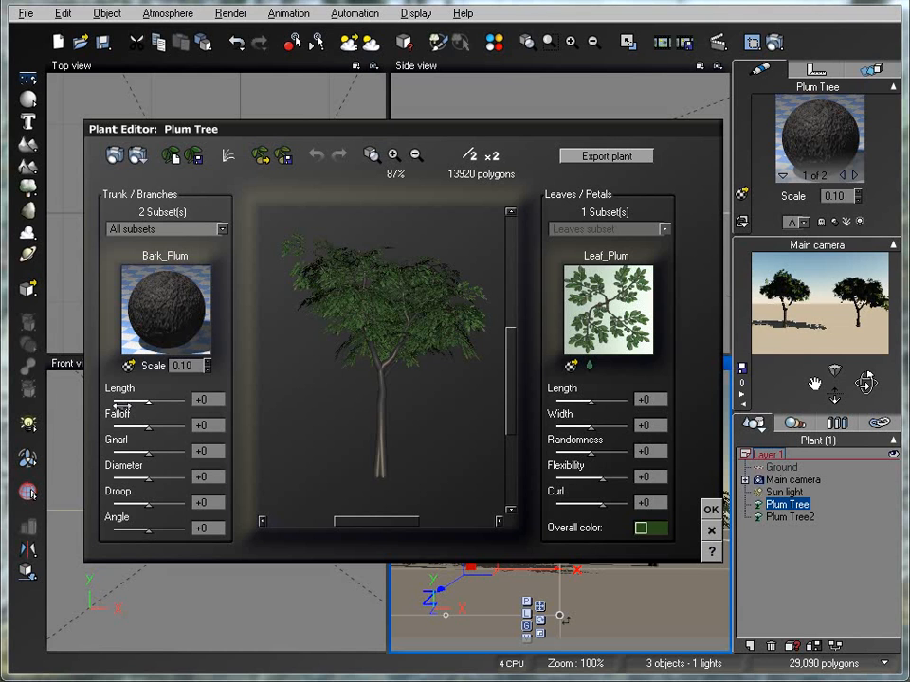
left_click_drag(122, 403, 131, 403)
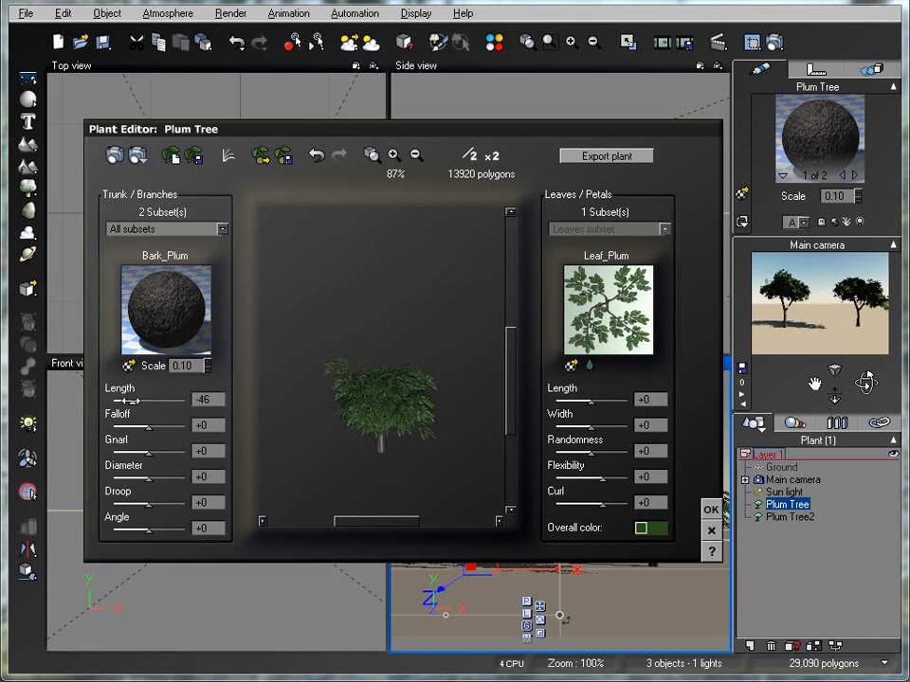
left_click_drag(168, 427, 179, 426)
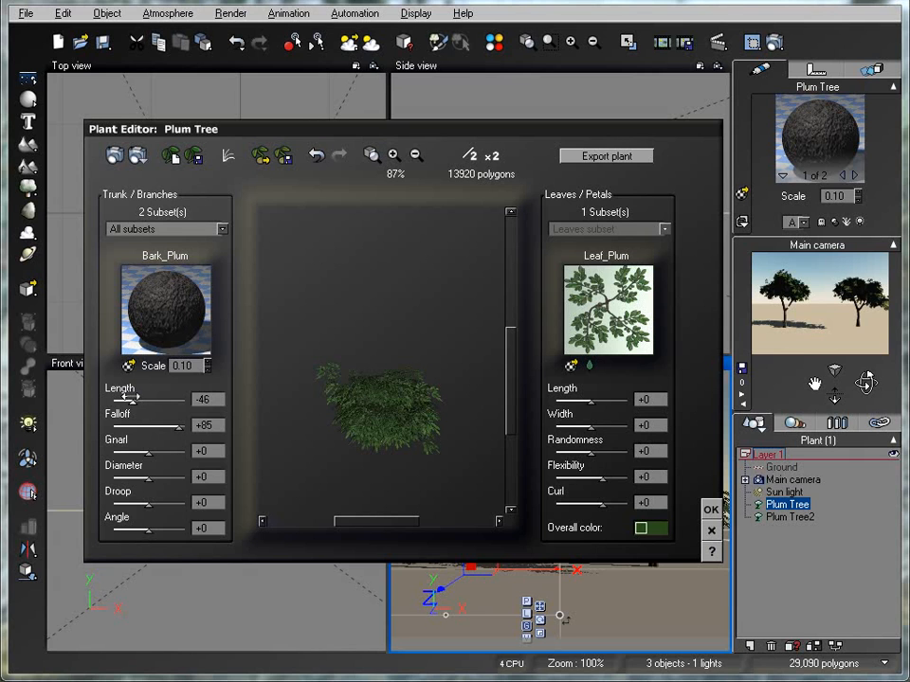
Set gnarl to +32, droop to +7 and angle to -10 for all trunk and branch subsets
left_click_drag(147, 452, 161, 452)
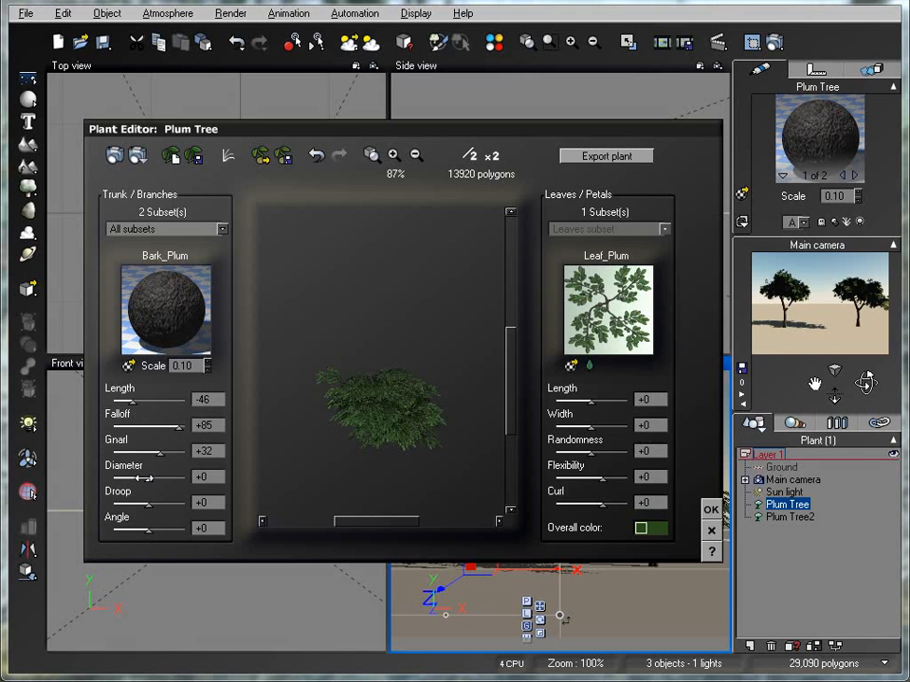
left_click_drag(147, 497, 139, 522)
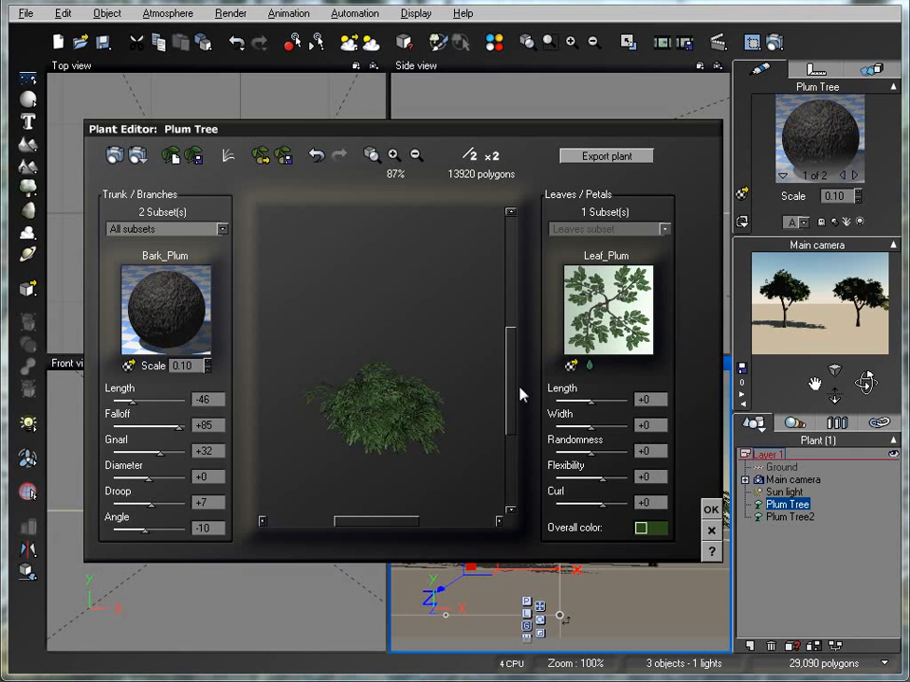
scroll(512, 412, "down", 1)
left_click_drag(413, 453, 431, 430)
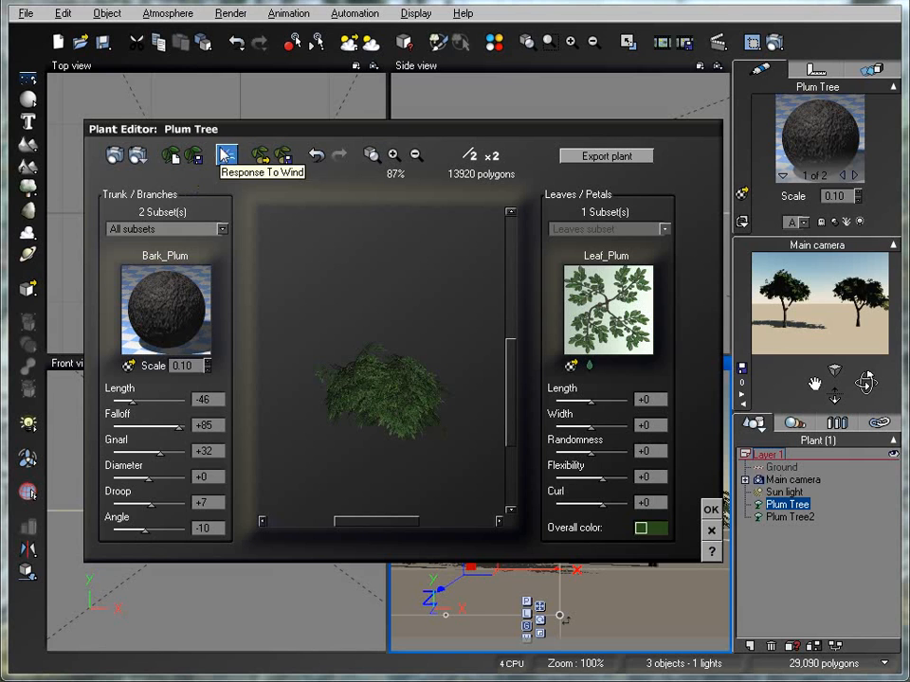
Open the dialog for saving the plant species, cancel it, and set the length of all trunk and branch subsets to +7
left_click(283, 158)
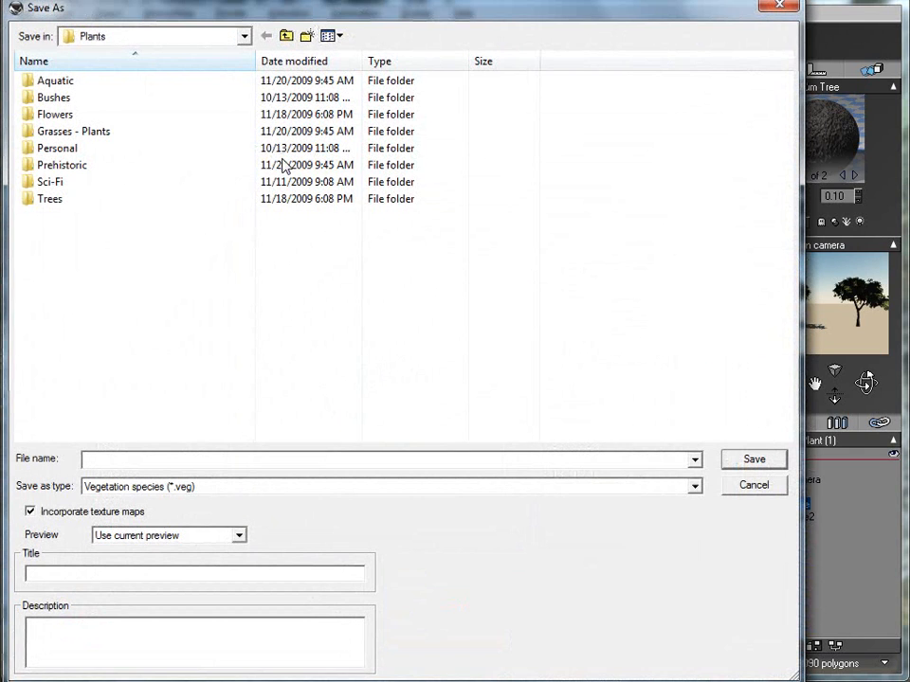
left_click(770, 487)
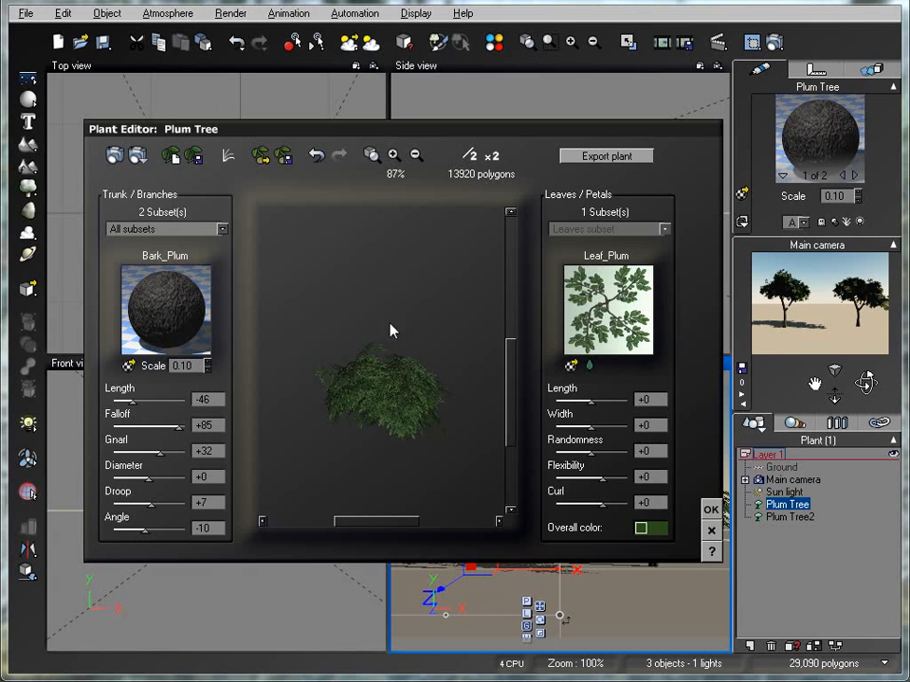
left_click_drag(131, 403, 149, 404)
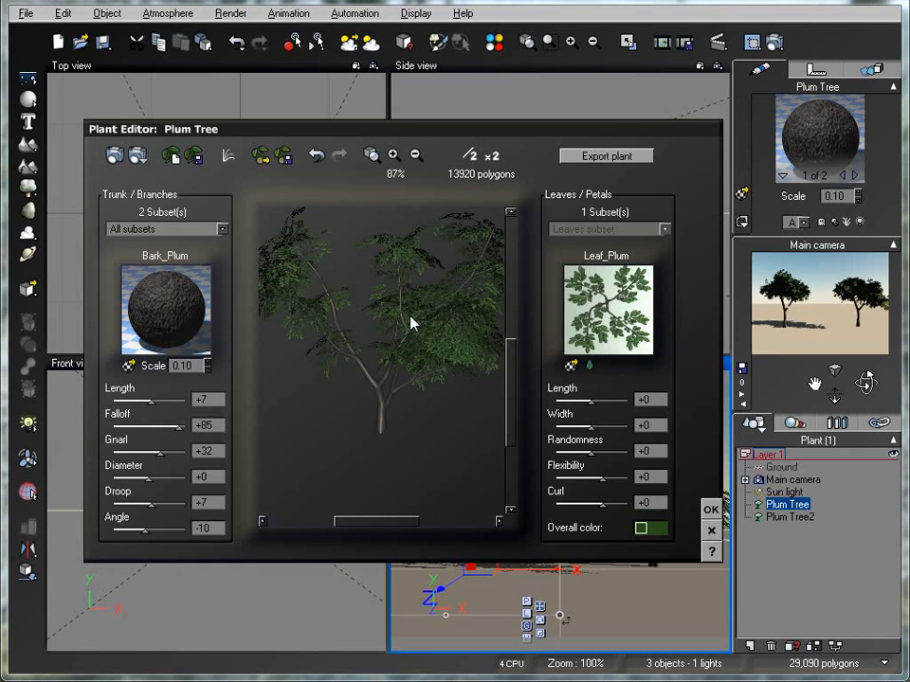
Simplify the plum tree repeatedly to lower its polygon count, raise its detail once by ×2, and accept the plant edits
left_click(472, 159)
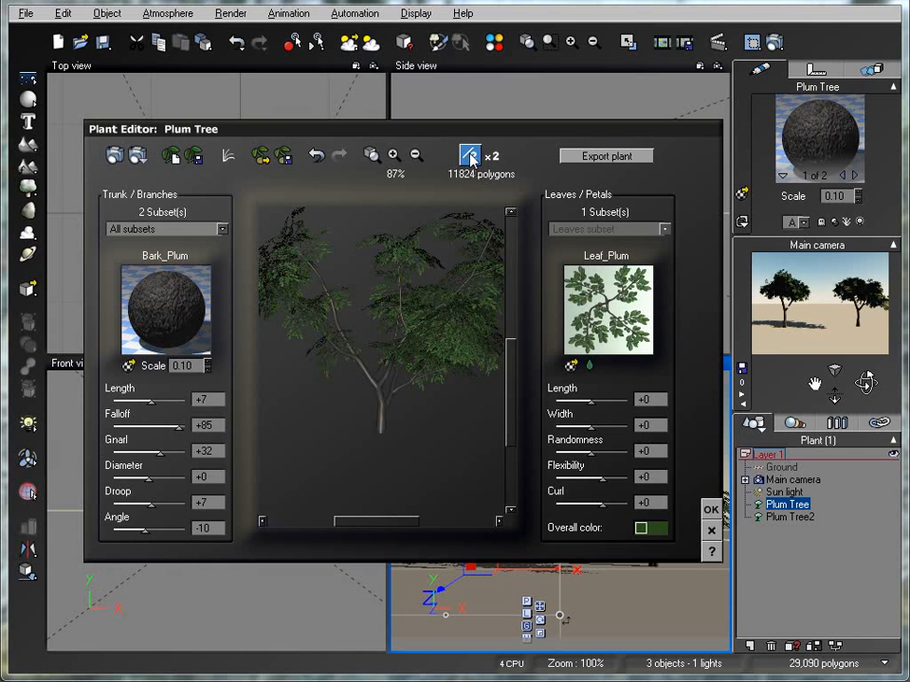
left_click(470, 158)
left_click(469, 159)
left_click(470, 159)
left_click(470, 159)
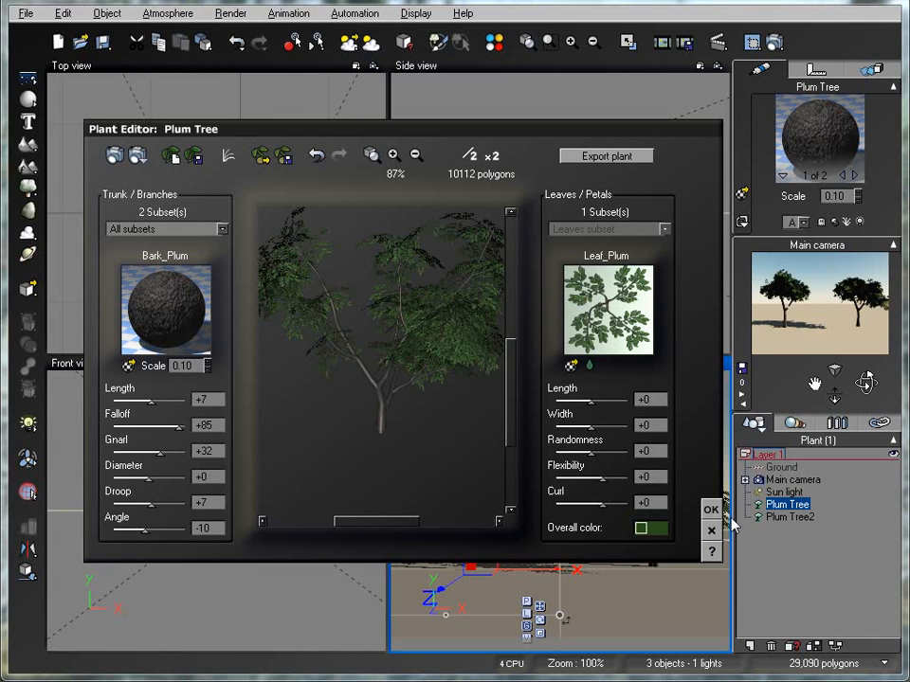
left_click(491, 156)
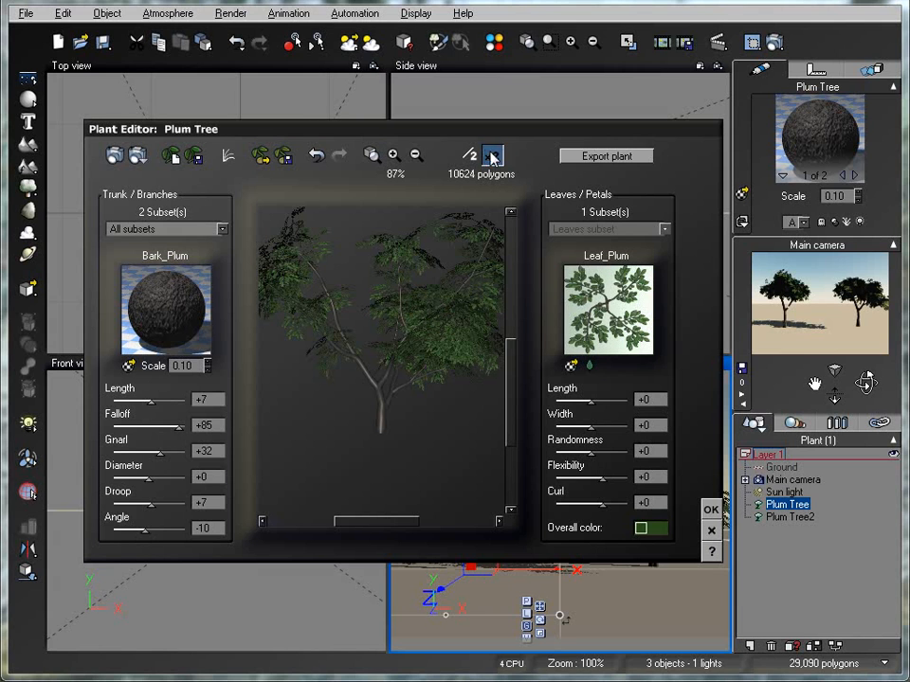
left_click(712, 510)
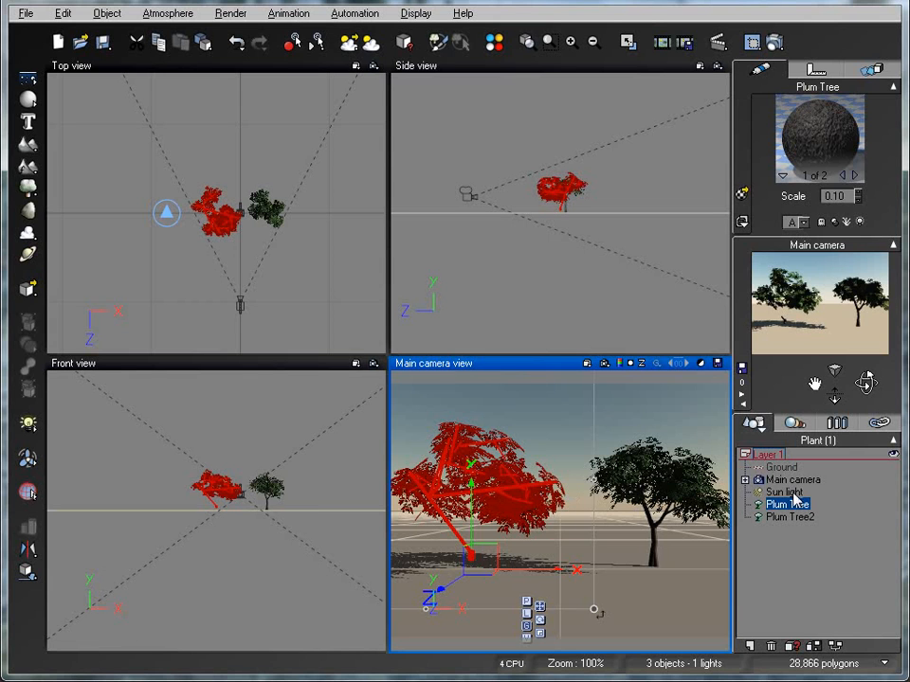
Open the plant species browser and look through the Trees collection, including Old Autumn Broadleaf and Old Juniper
left_click(31, 188)
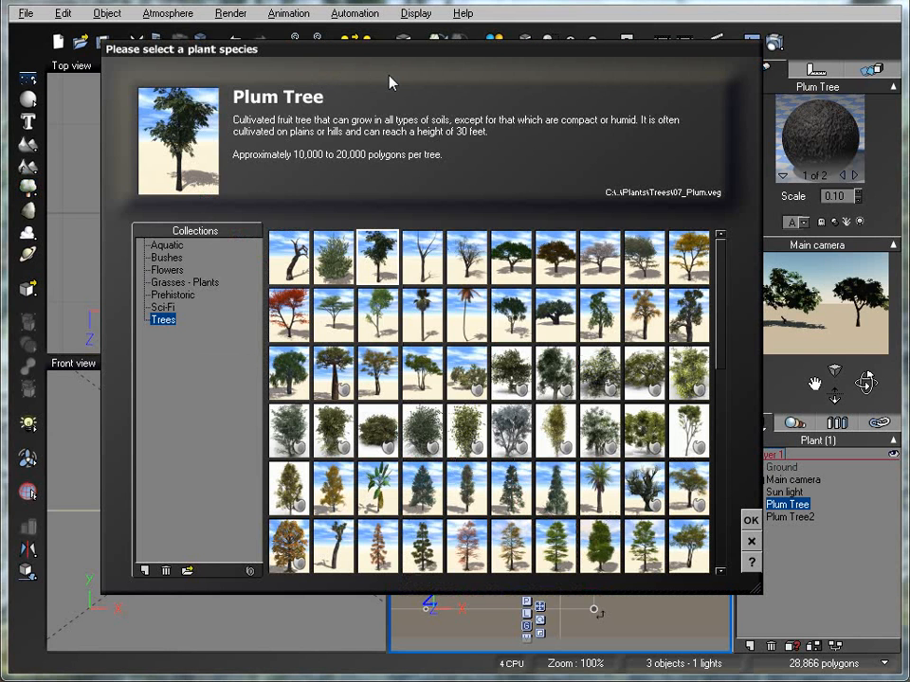
left_click(428, 254)
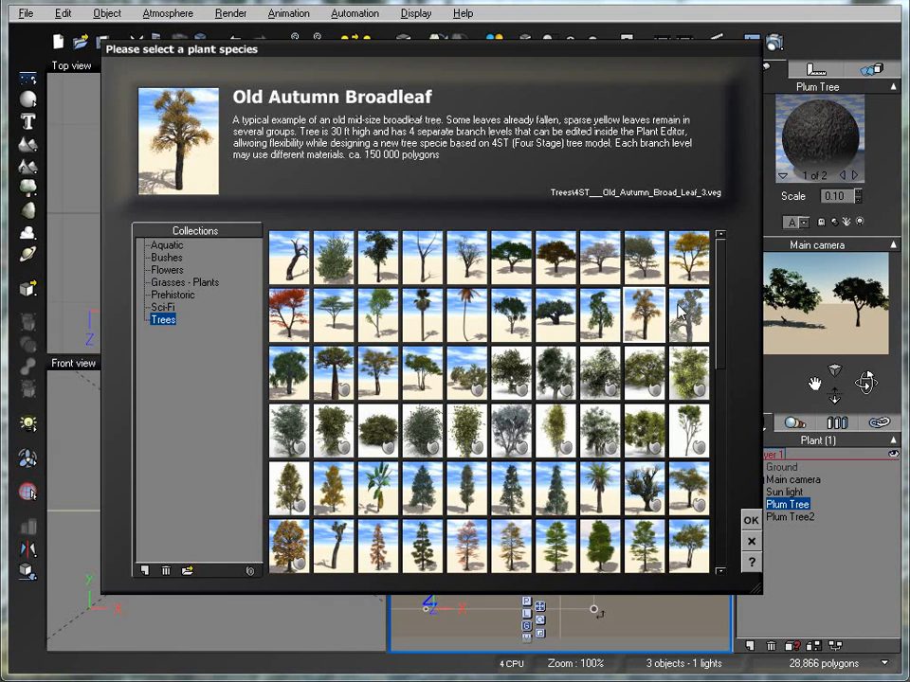
left_click_drag(725, 308, 701, 406)
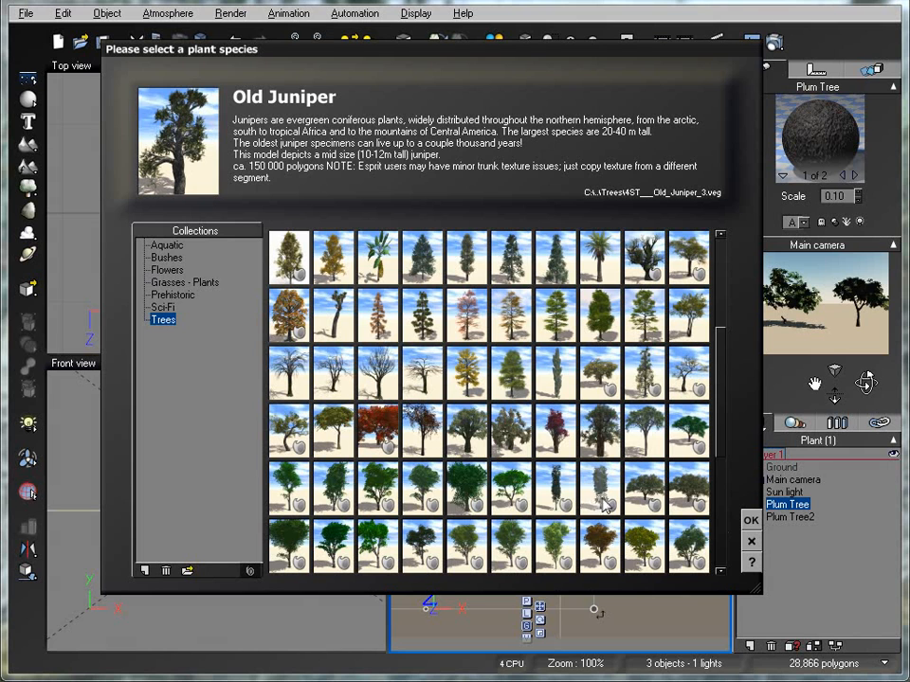
scroll(721, 382, "up", 4)
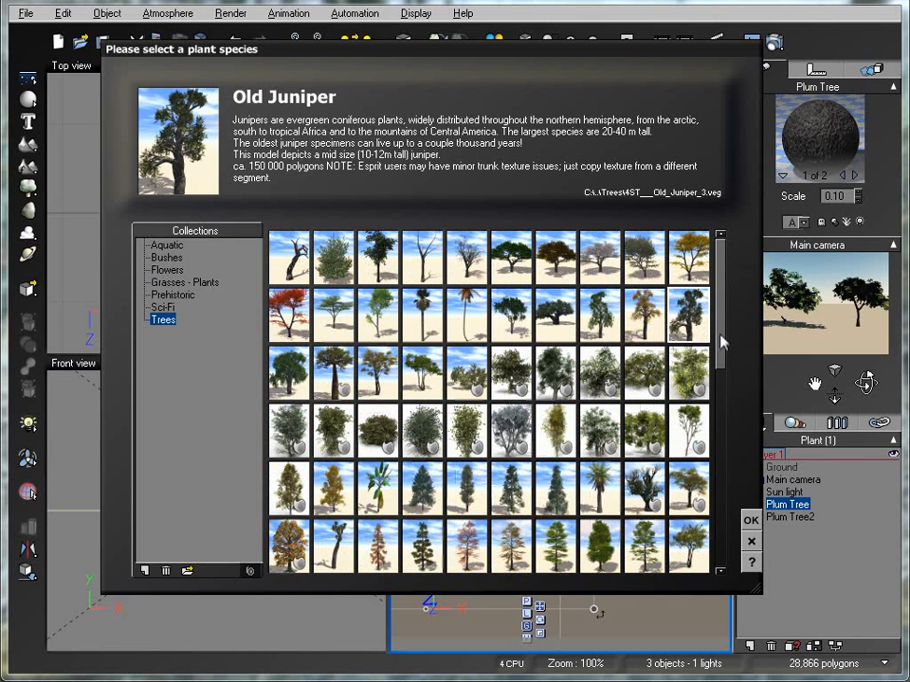
Filter the Trees collection to hide the species marked with a badge, and look through the remaining trees
left_click(253, 572)
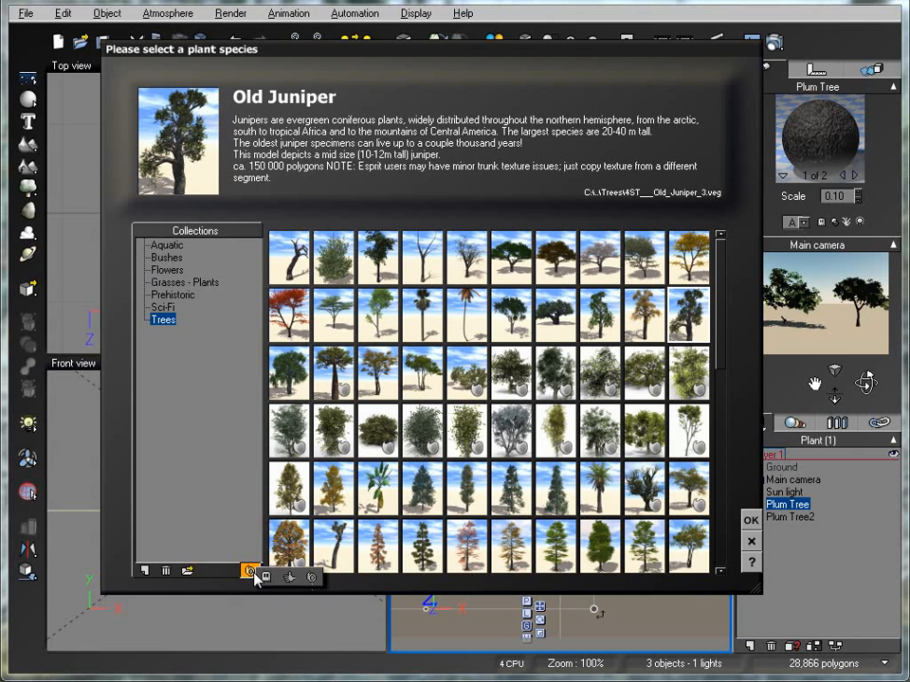
left_click(263, 579)
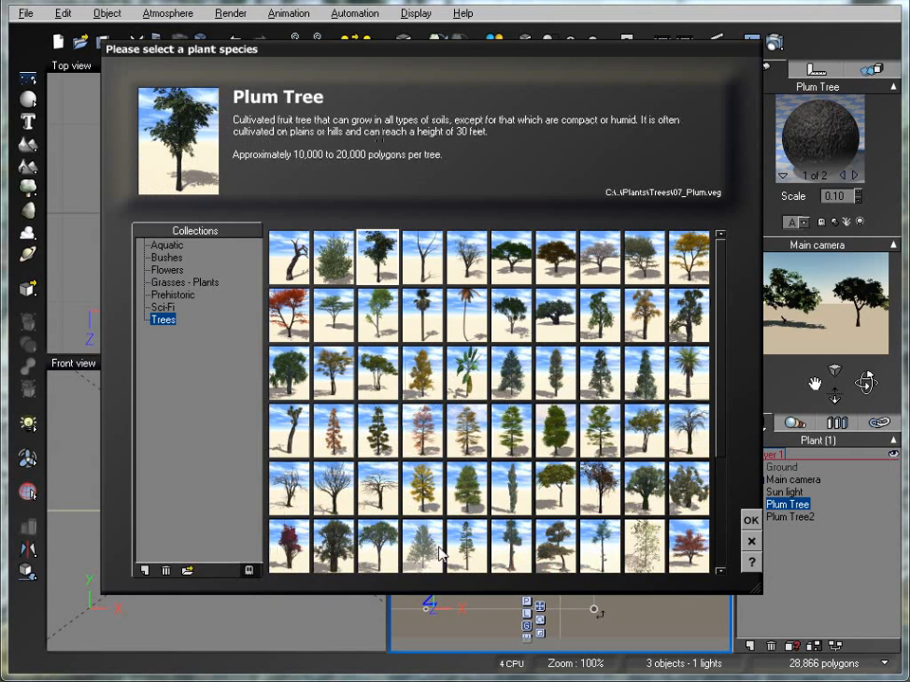
left_click_drag(717, 331, 714, 423)
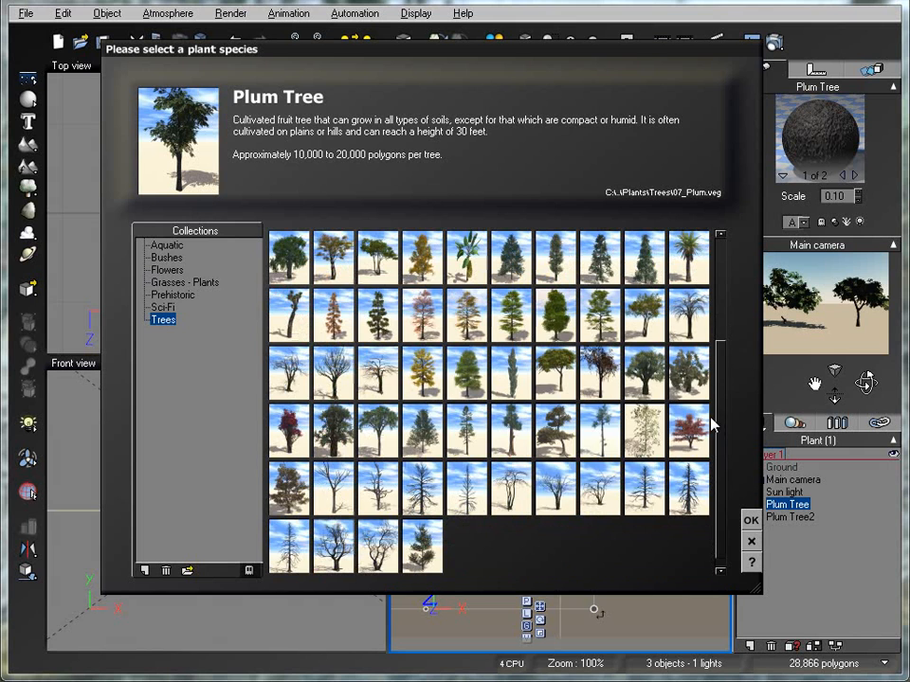
Examine the Prehistoric, Sci-Fi, Flowers, Bushes and Grasses - Plants collections, and close the species browser without choosing a plant
left_click(176, 282)
left_click(176, 296)
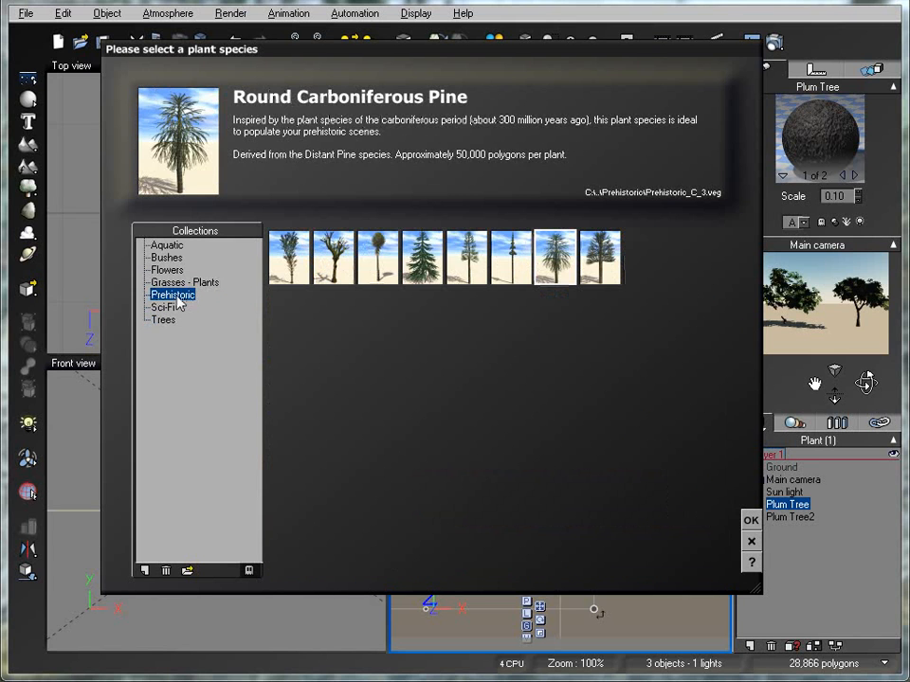
left_click(174, 306)
left_click(175, 271)
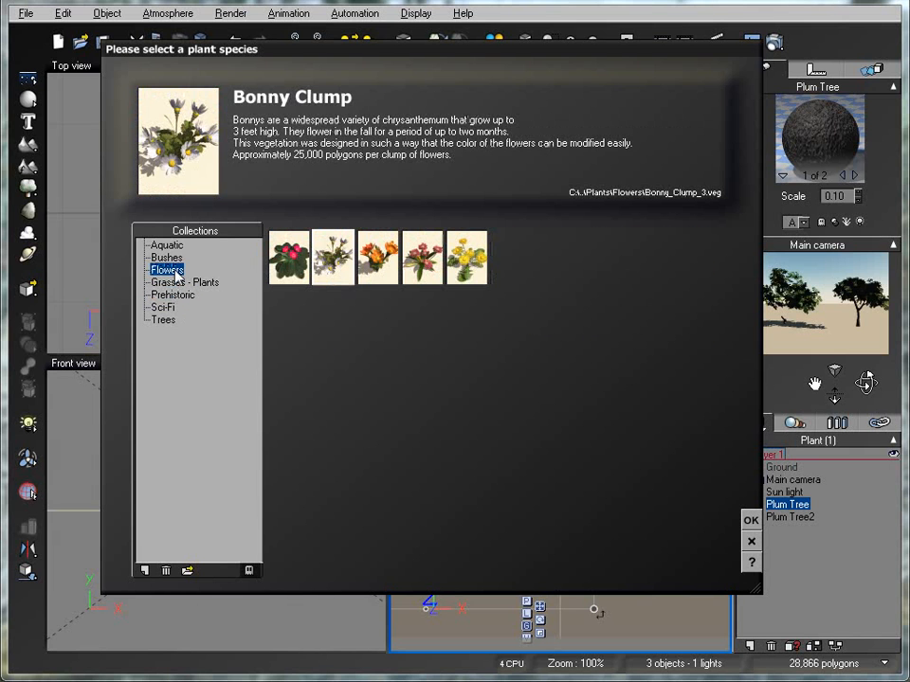
left_click(171, 258)
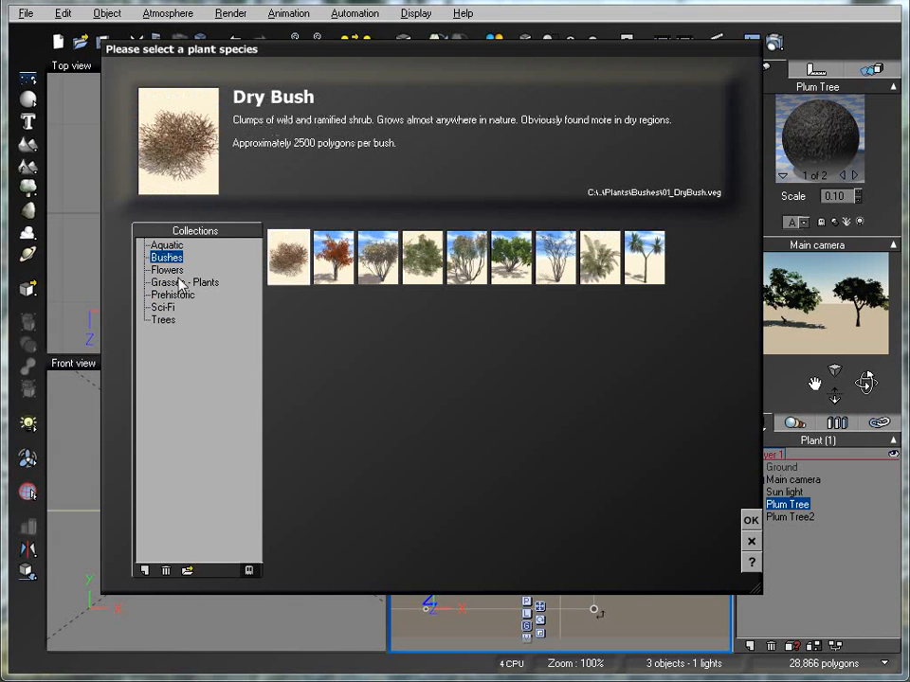
left_click(182, 284)
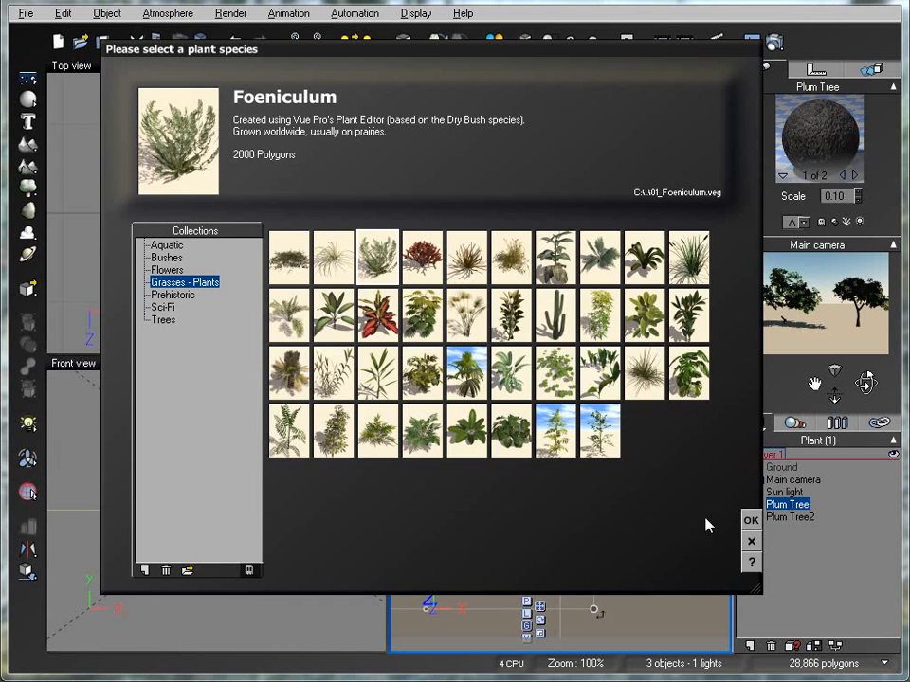
left_click_drag(484, 69, 512, 81)
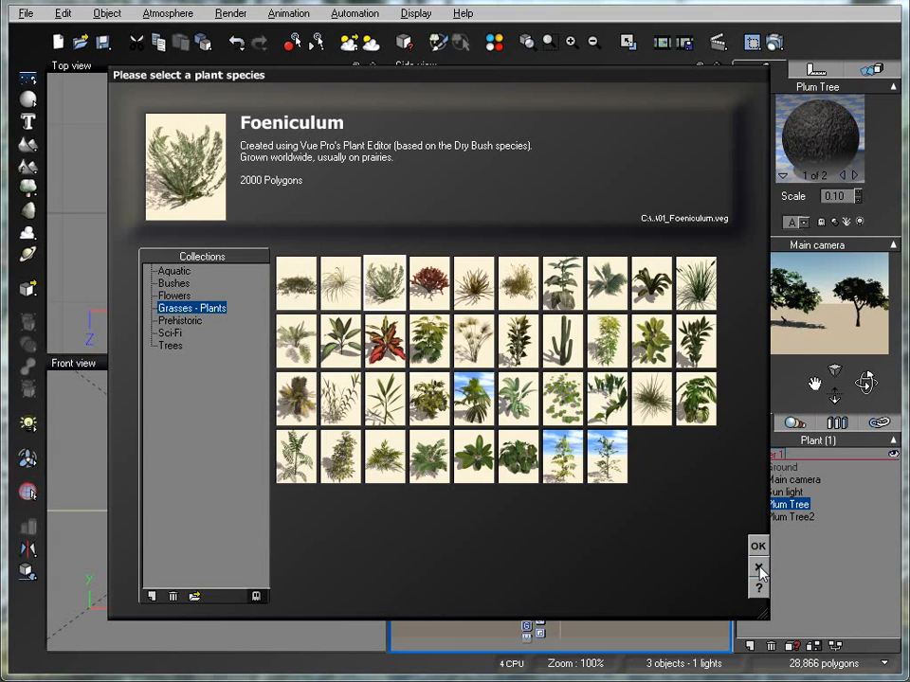
left_click(758, 567)
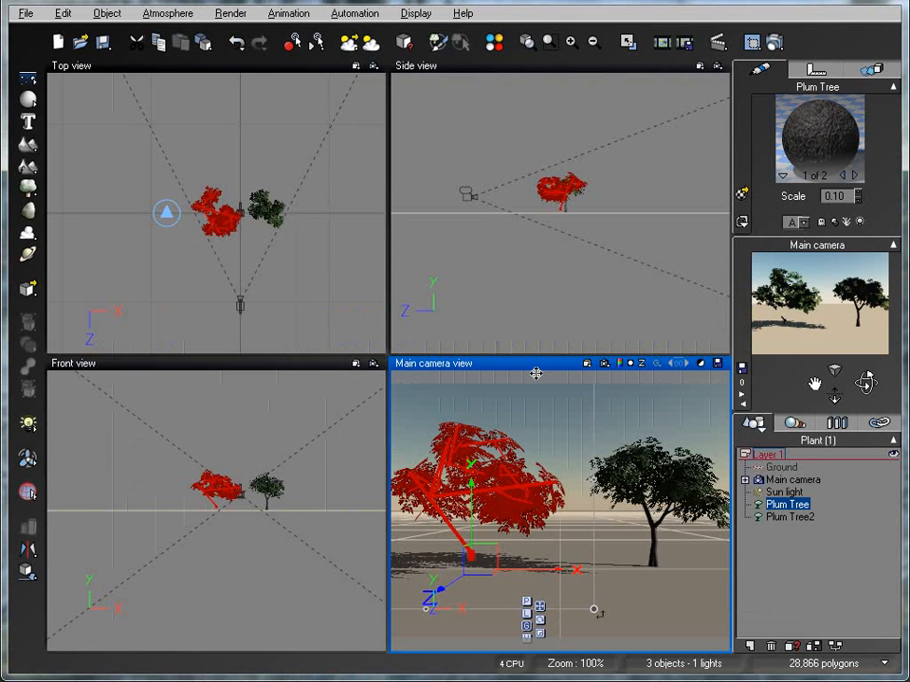